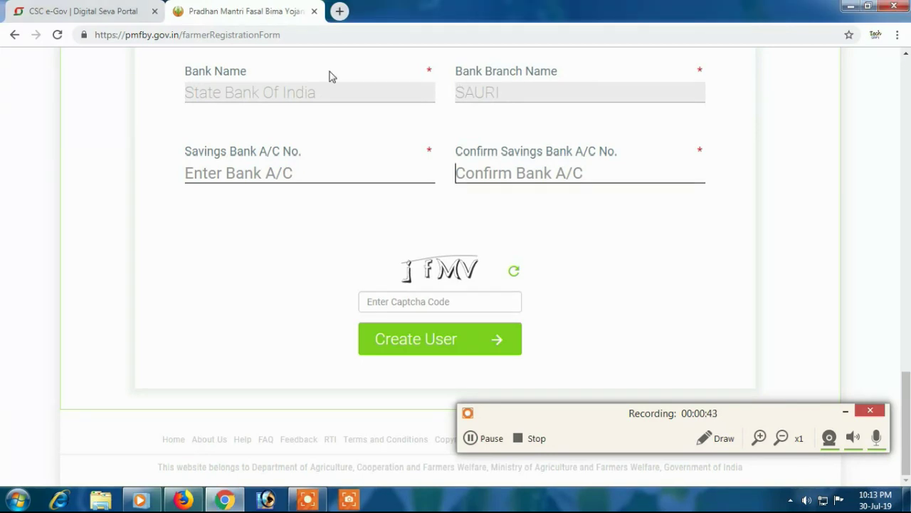
# Step: Go back from the new farmer registration form to the portal's home page and show the CSC options
pyautogui.scroll(1, 555, 201)
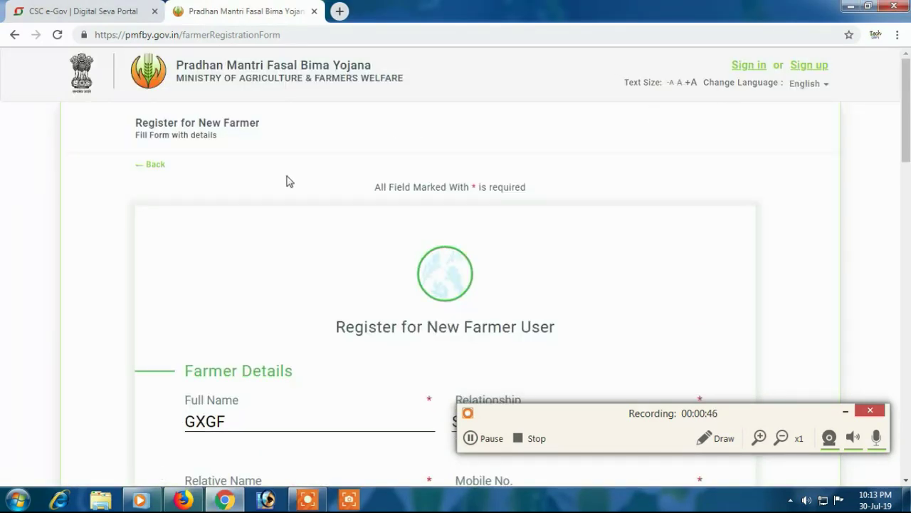
pyautogui.click(156, 165)
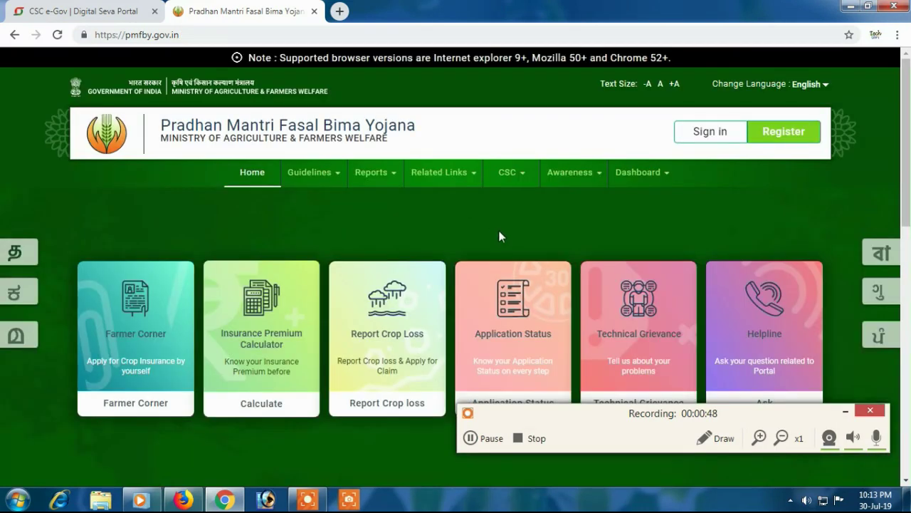
pyautogui.click(520, 181)
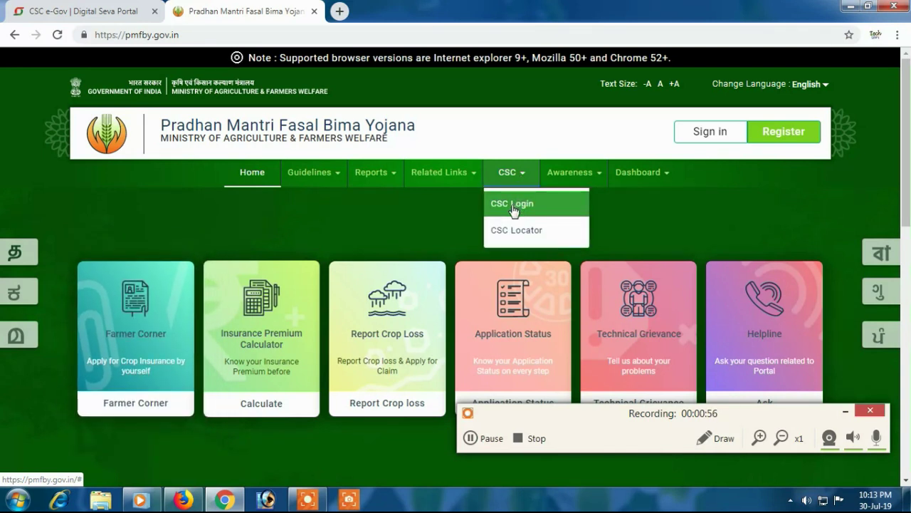
pyautogui.click(704, 438)
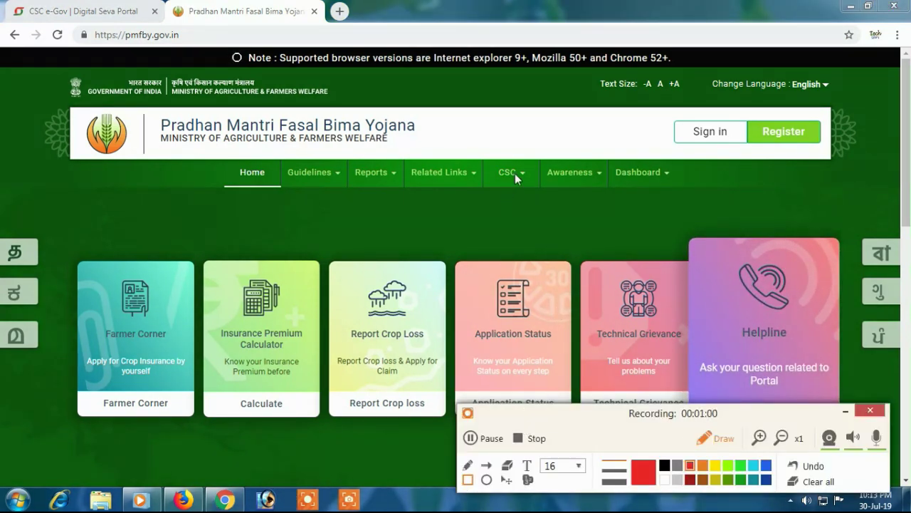
pyautogui.moveTo(488, 158); pyautogui.dragTo(540, 189)
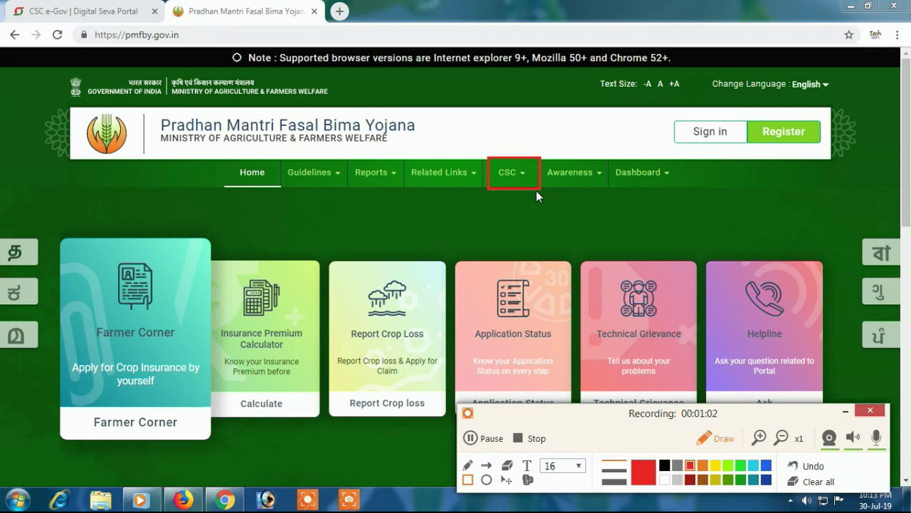
pyautogui.click(791, 481)
pyautogui.press('Escape')
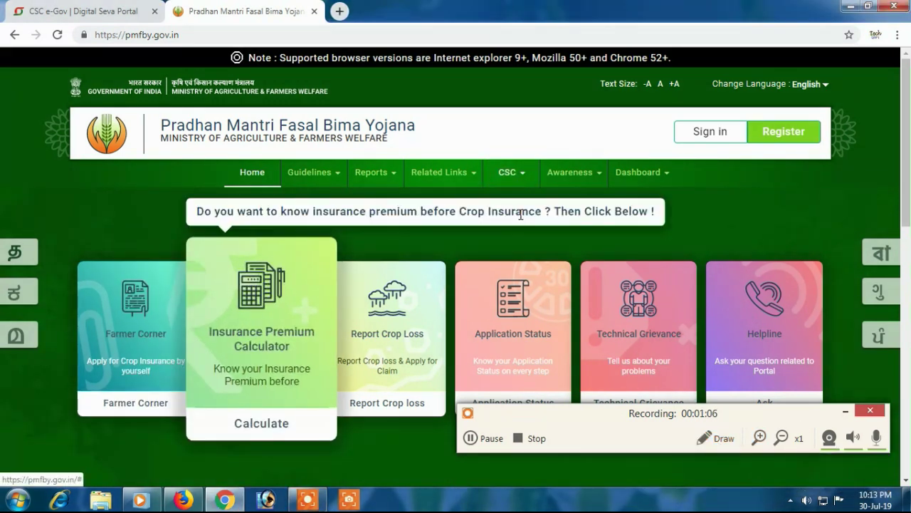
# Step: Open the CSC Login from the portal's home page
pyautogui.click(523, 176)
pyautogui.click(505, 208)
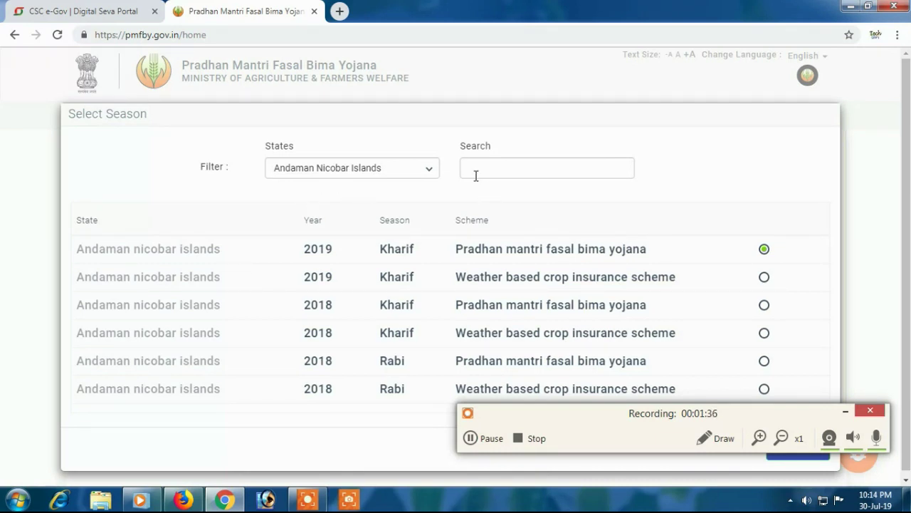
# Step: Filter the season list to the state West Bengal
pyautogui.click(431, 176)
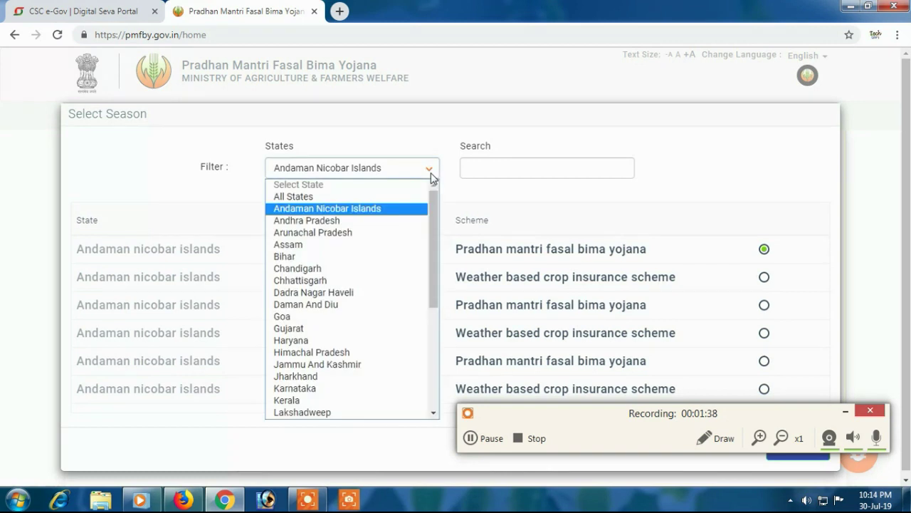
pyautogui.scroll(-5, 437, 207)
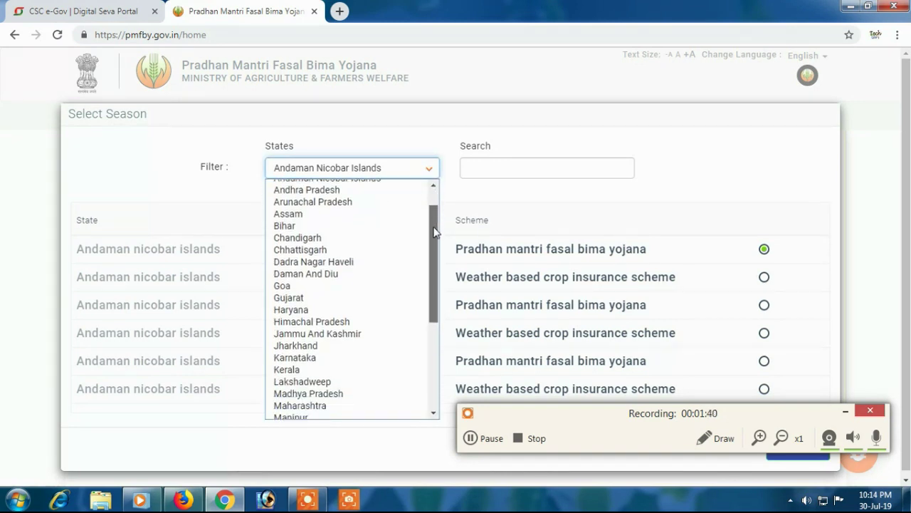
pyautogui.click(340, 413)
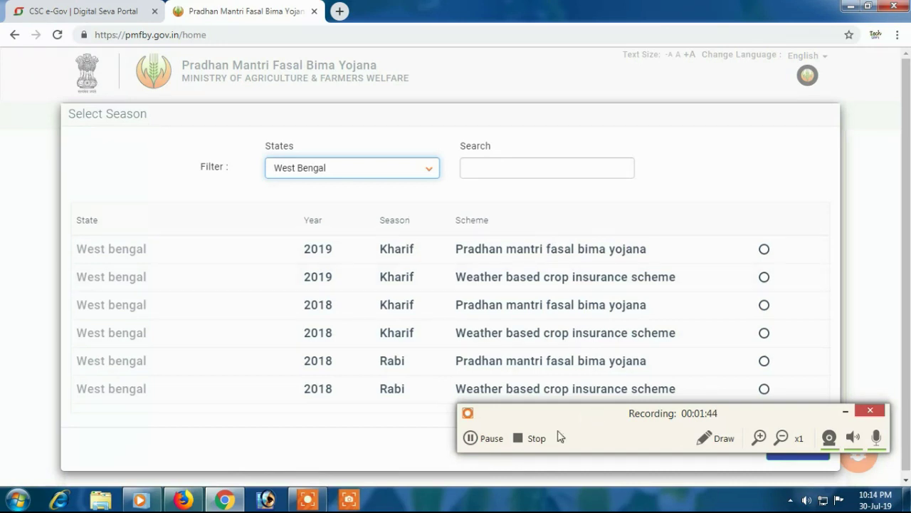
pyautogui.click(705, 439)
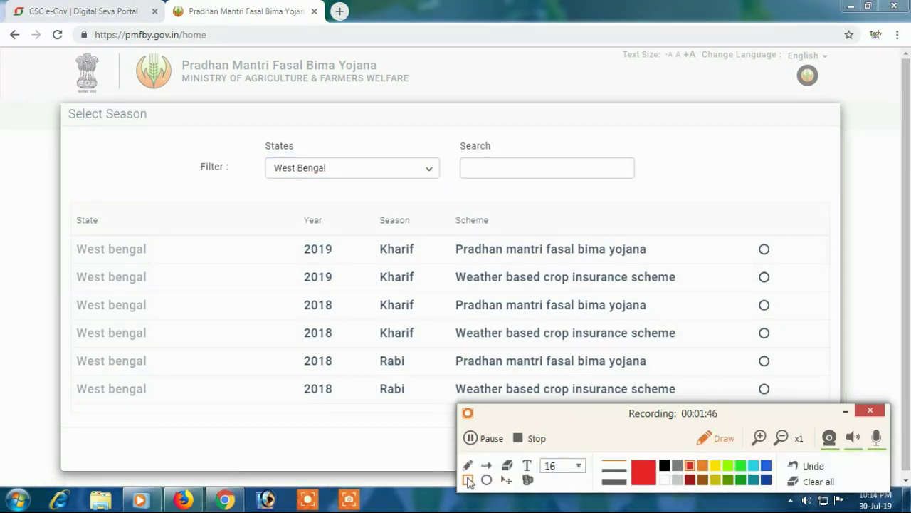
pyautogui.moveTo(446, 235)
pyautogui.mouseDown()
pyautogui.moveTo(461, 284)
pyautogui.moveTo(615, 263)
pyautogui.moveTo(775, 269)
pyautogui.mouseUp()
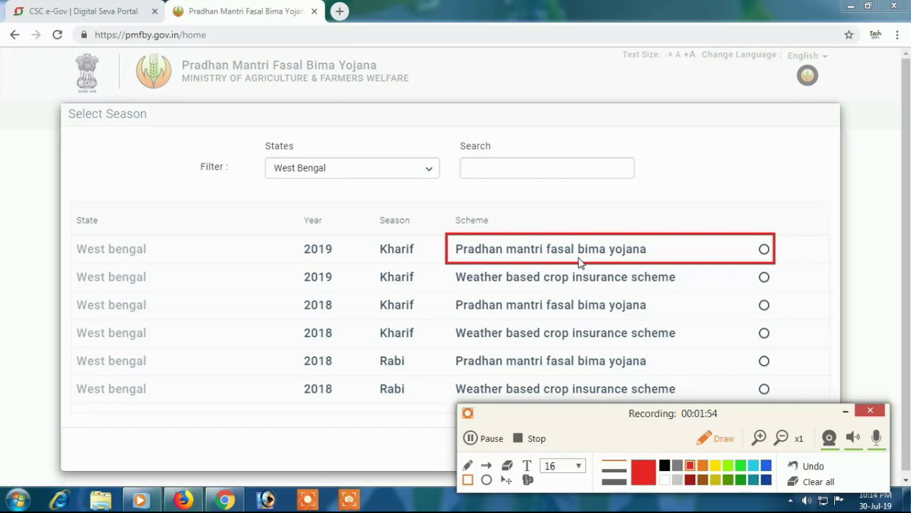
pyautogui.moveTo(363, 229); pyautogui.dragTo(449, 265)
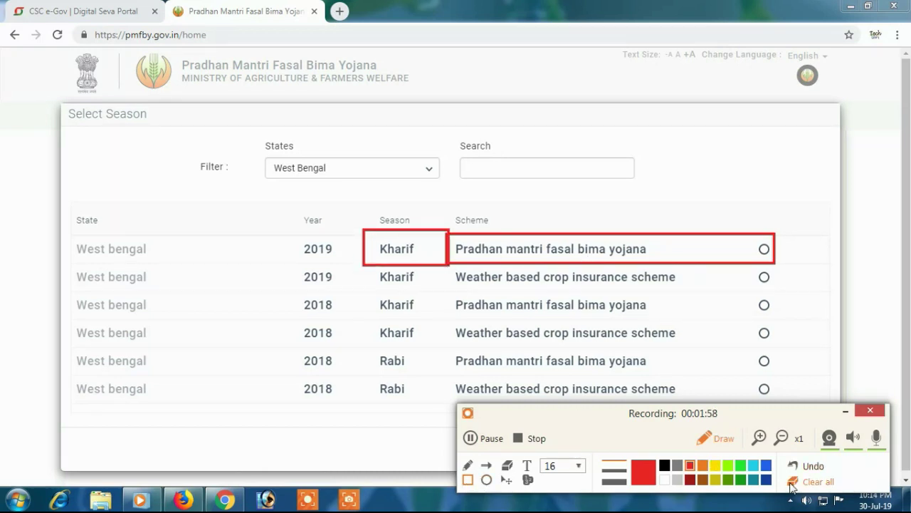
pyautogui.click(721, 445)
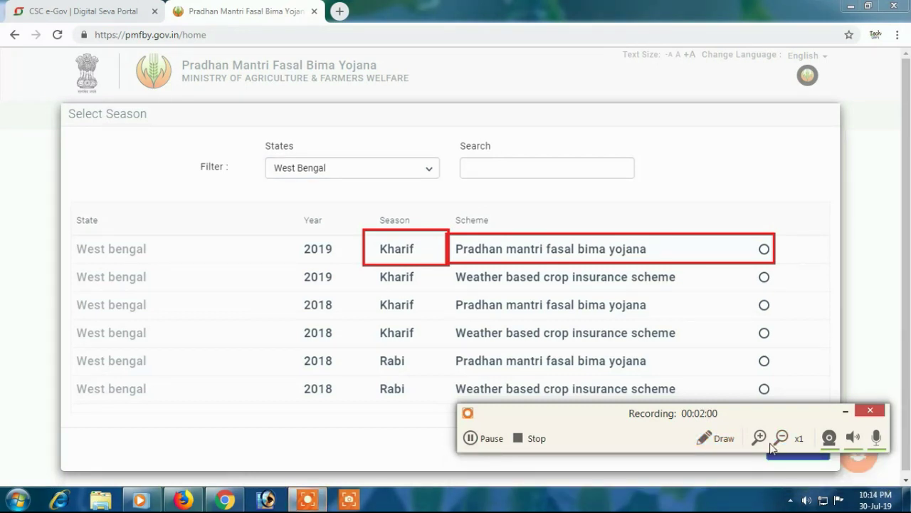
pyautogui.click(724, 440)
pyautogui.click(814, 480)
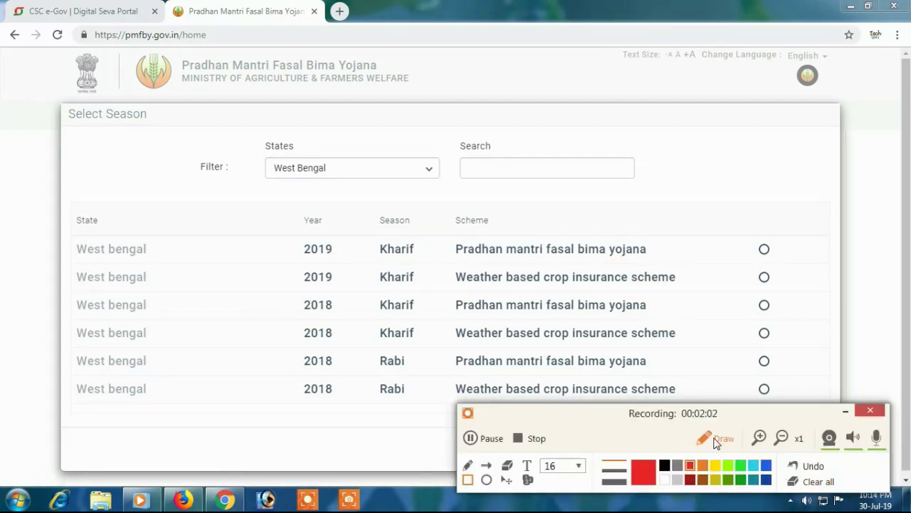
pyautogui.click(713, 439)
# Step: Select West Bengal's 2019 Kharif season under the Pradhan Mantri Fasal Bima Yojana scheme and submit it
pyautogui.click(764, 250)
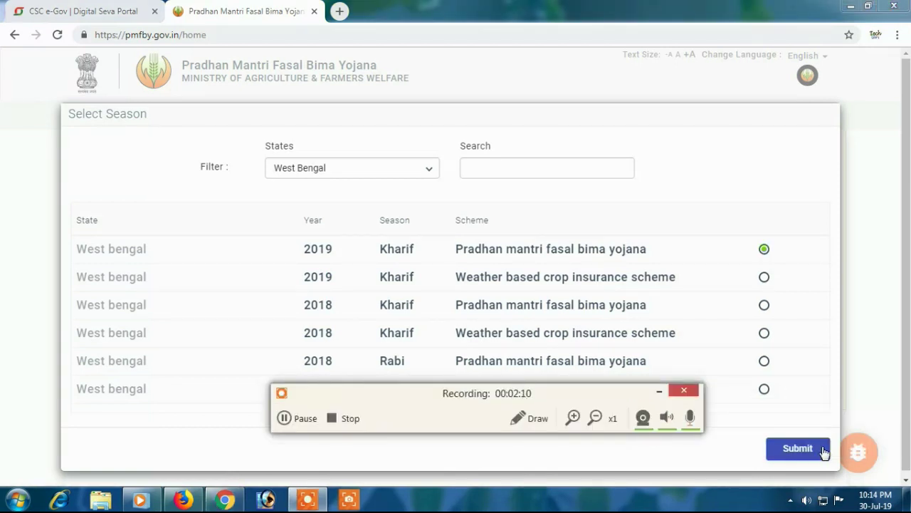
pyautogui.click(808, 451)
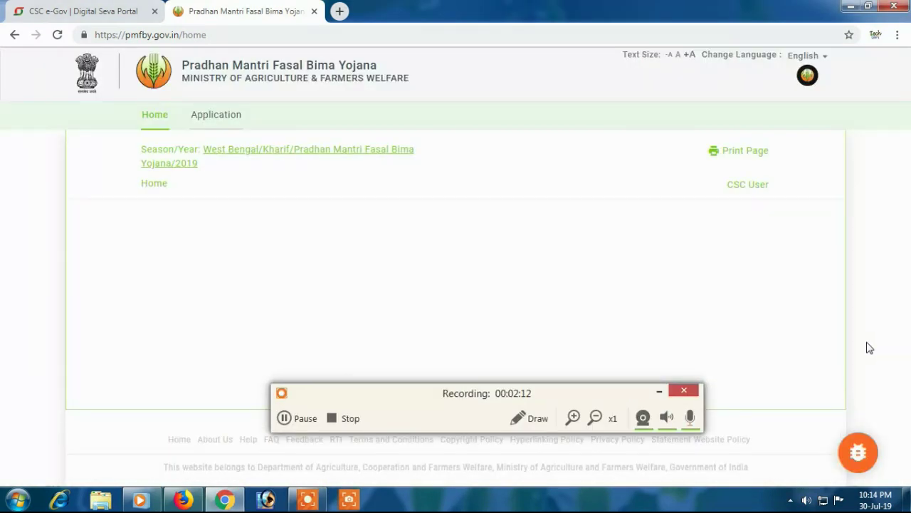
pyautogui.click(533, 418)
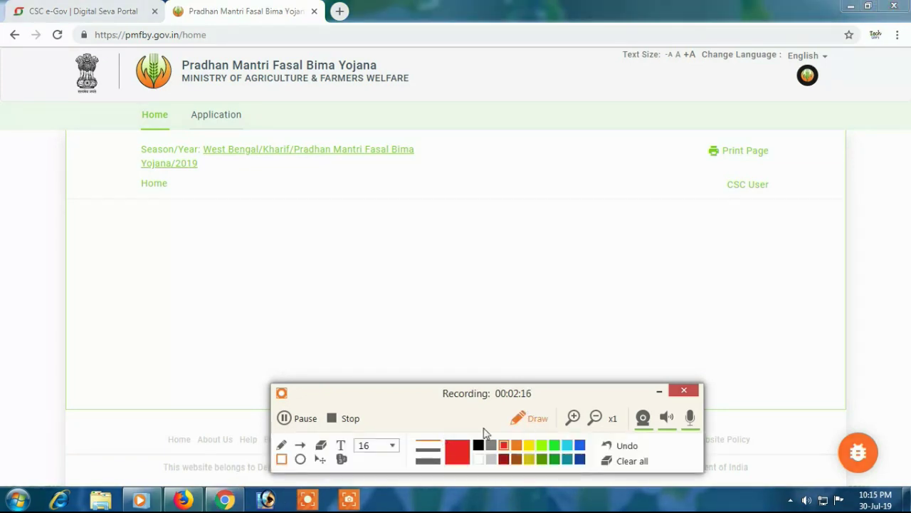
pyautogui.moveTo(184, 108)
pyautogui.mouseDown()
pyautogui.moveTo(225, 135)
pyautogui.moveTo(261, 132)
pyautogui.mouseUp()
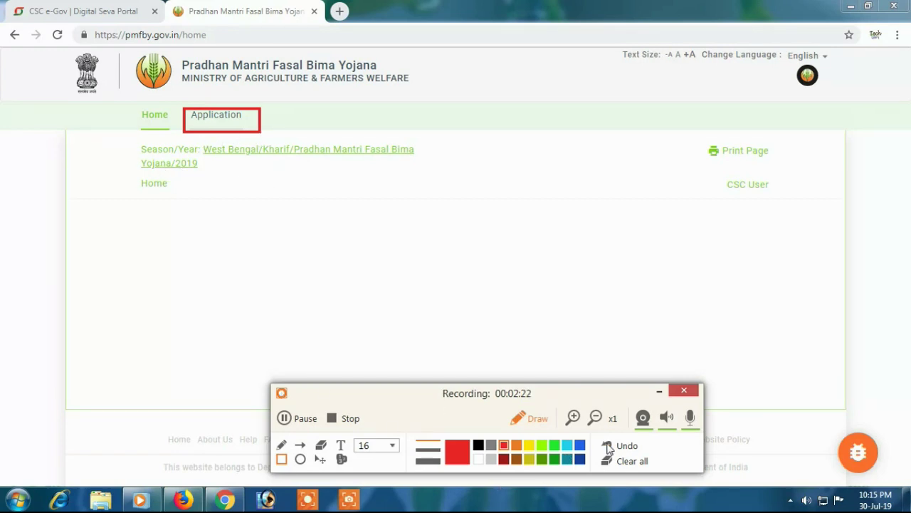
pyautogui.click(624, 460)
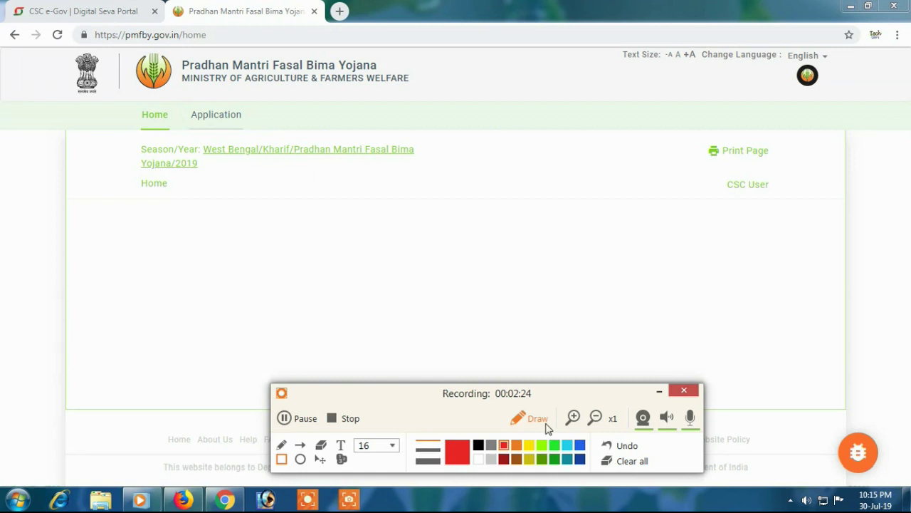
pyautogui.click(547, 427)
# Step: Open the Application section for the selected season and scheme
pyautogui.click(224, 121)
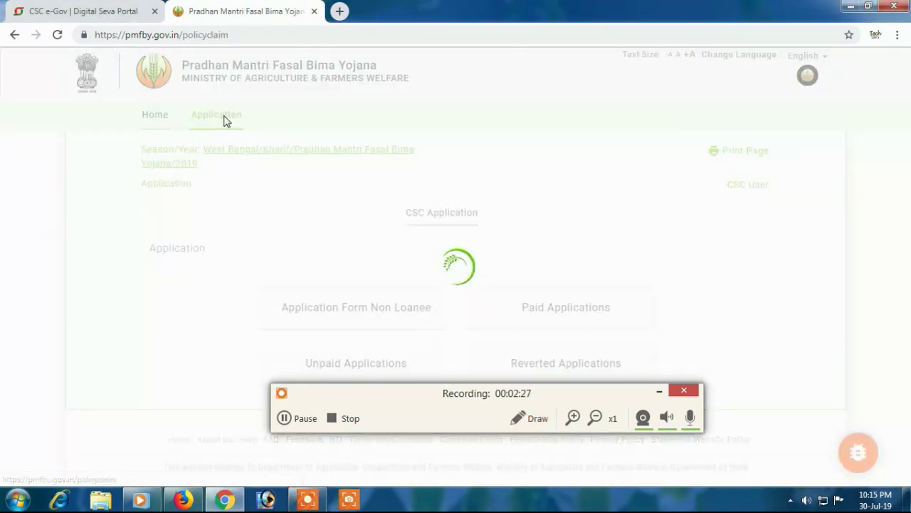
pyautogui.moveTo(490, 396)
pyautogui.mouseDown()
pyautogui.moveTo(519, 417)
pyautogui.moveTo(565, 421)
pyautogui.mouseUp()
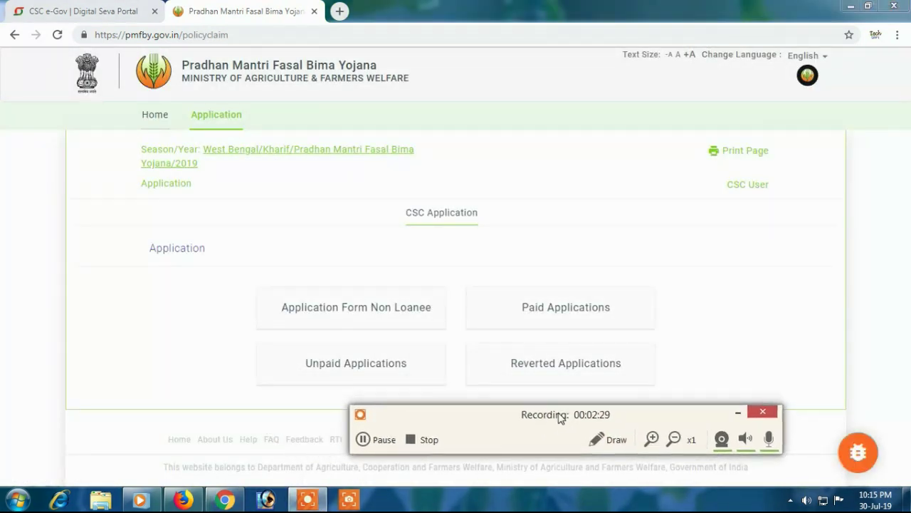
pyautogui.click(598, 444)
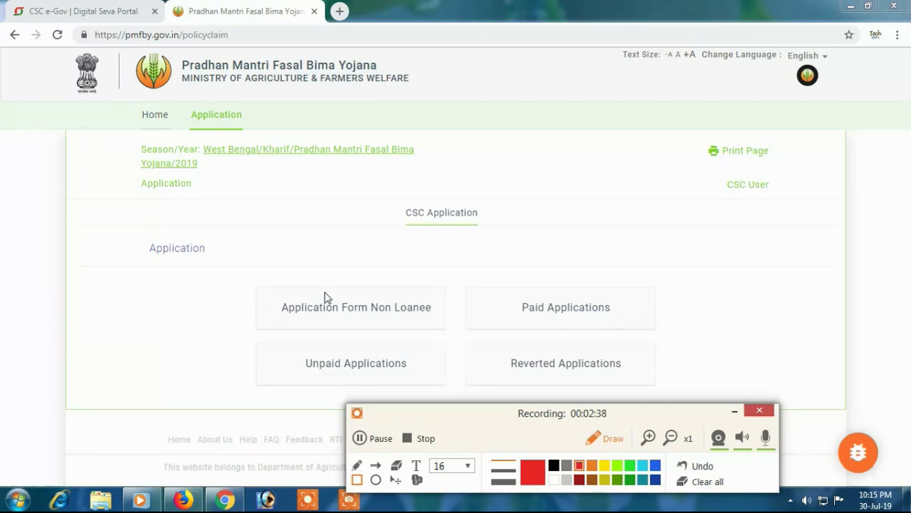
pyautogui.moveTo(267, 289)
pyautogui.mouseDown()
pyautogui.moveTo(274, 309)
pyautogui.moveTo(403, 335)
pyautogui.moveTo(445, 328)
pyautogui.mouseUp()
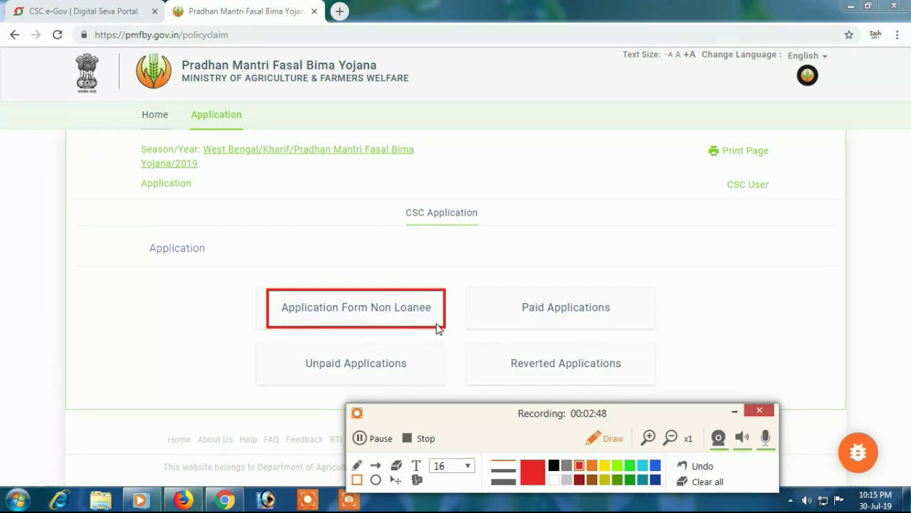
pyautogui.click(688, 482)
pyautogui.click(611, 438)
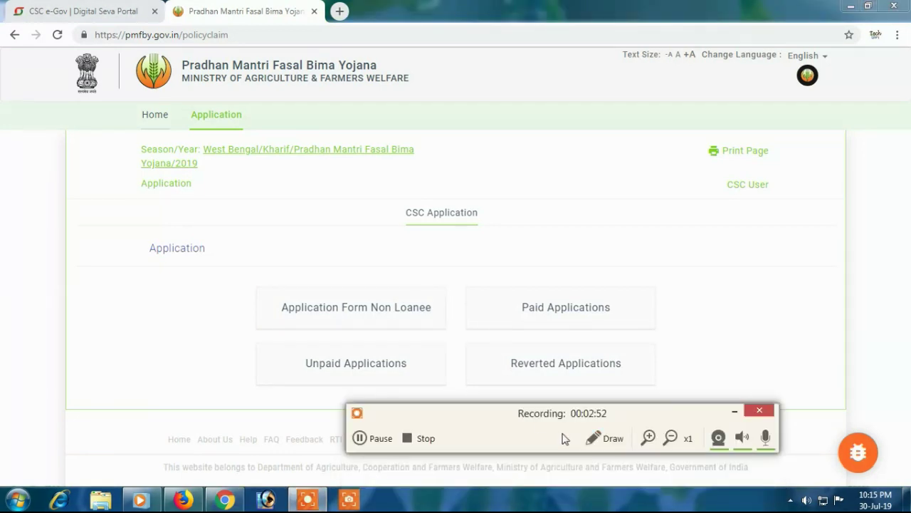
# Step: Open the non-loanee farmer application form and set Search Bank By IFSC to YES
pyautogui.click(343, 308)
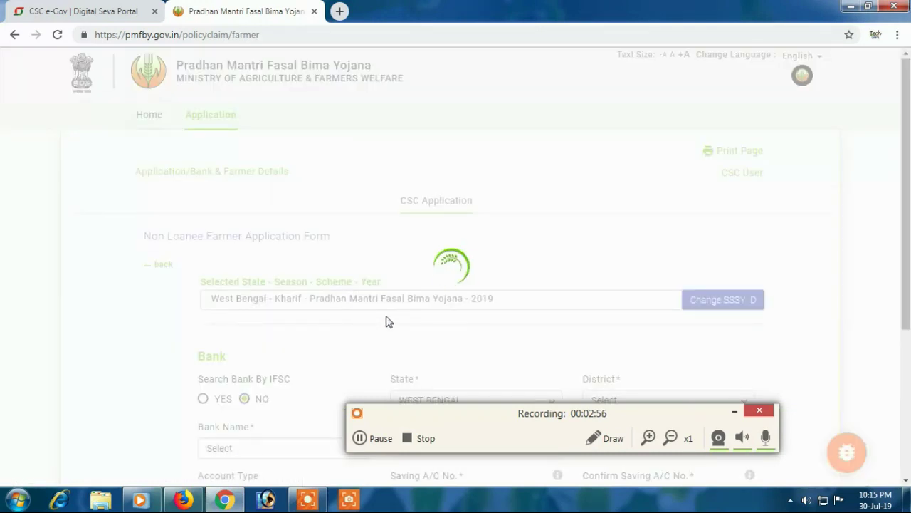
pyautogui.scroll(-1, 385, 321)
pyautogui.scroll(-1, 385, 322)
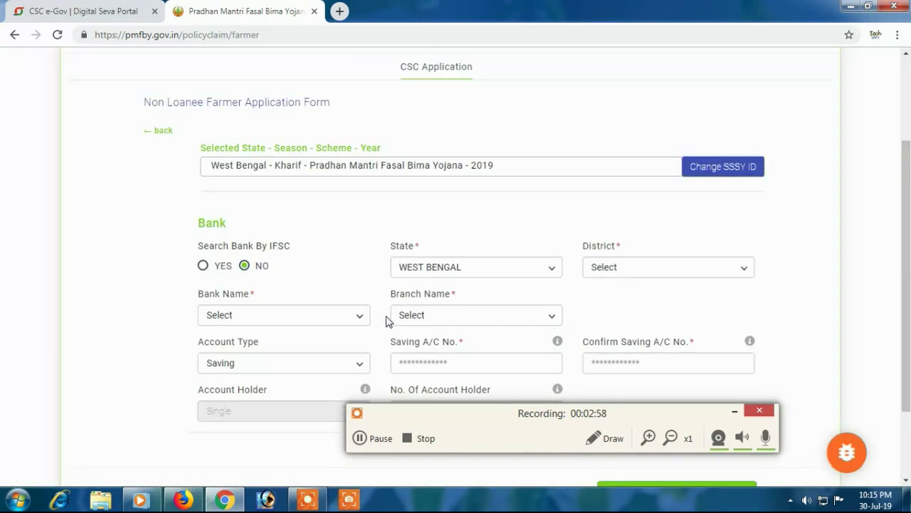
pyautogui.click(203, 267)
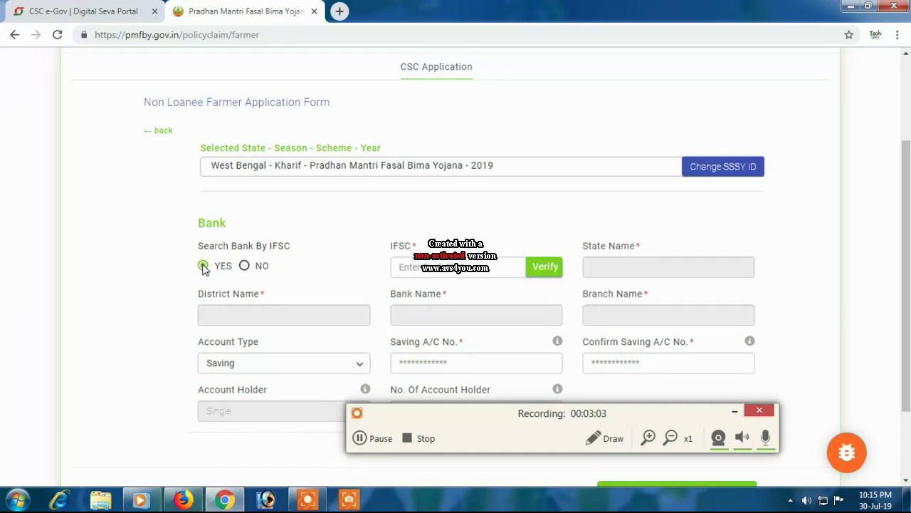
# Step: Enter the IFSC SBIN0008918 in the bank details and verify it
pyautogui.click(418, 268)
pyautogui.scroll(-1, 420, 271)
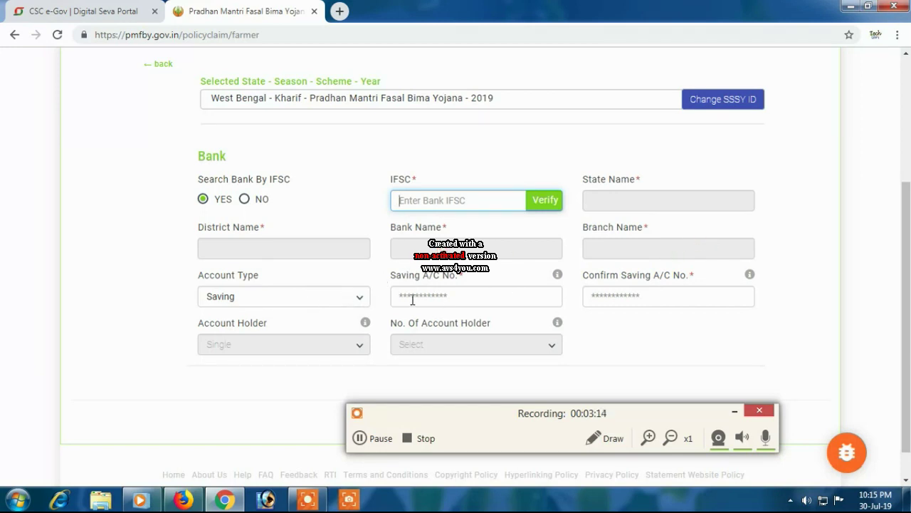
pyautogui.click(469, 200)
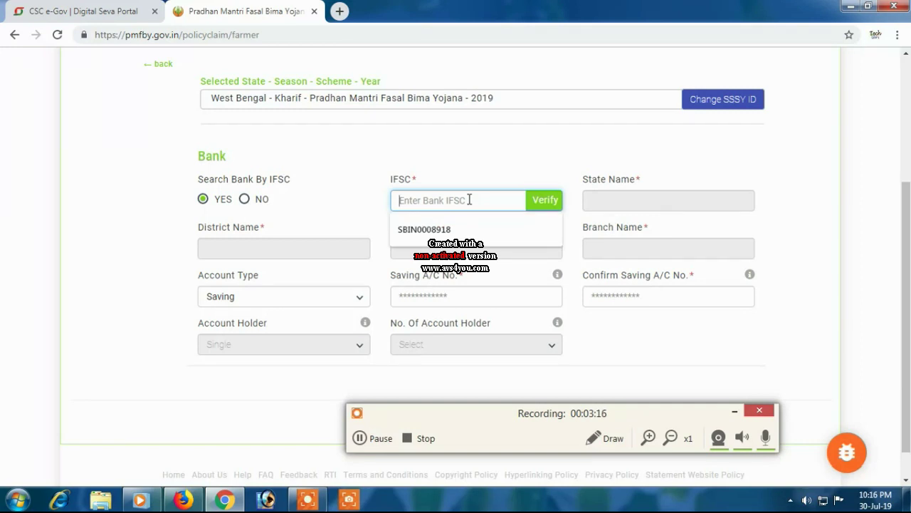
pyautogui.click(462, 229)
pyautogui.click(544, 206)
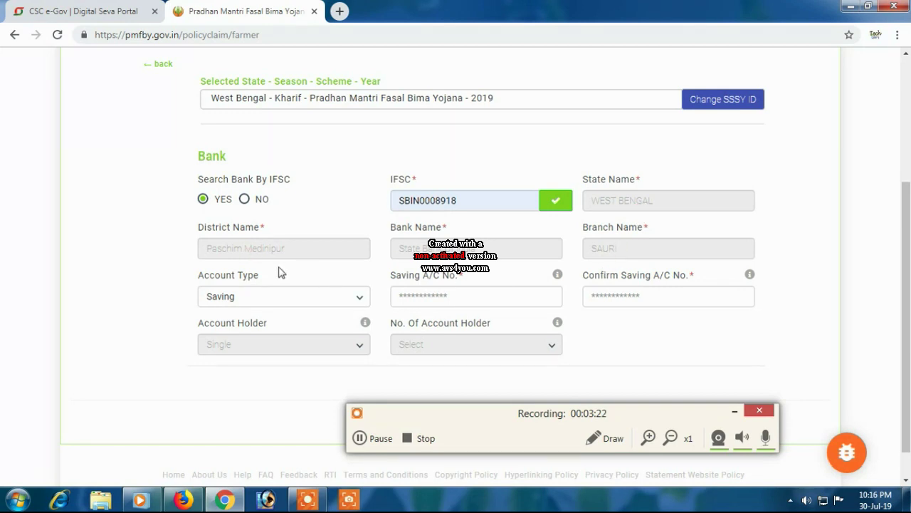
# Step: Keep the account type set to Saving and activate the savings account number field
pyautogui.click(350, 297)
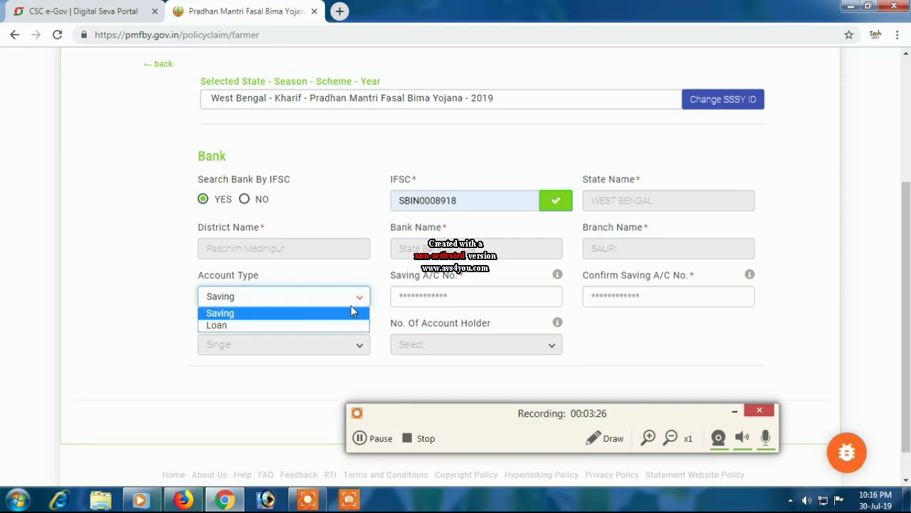
pyautogui.click(355, 299)
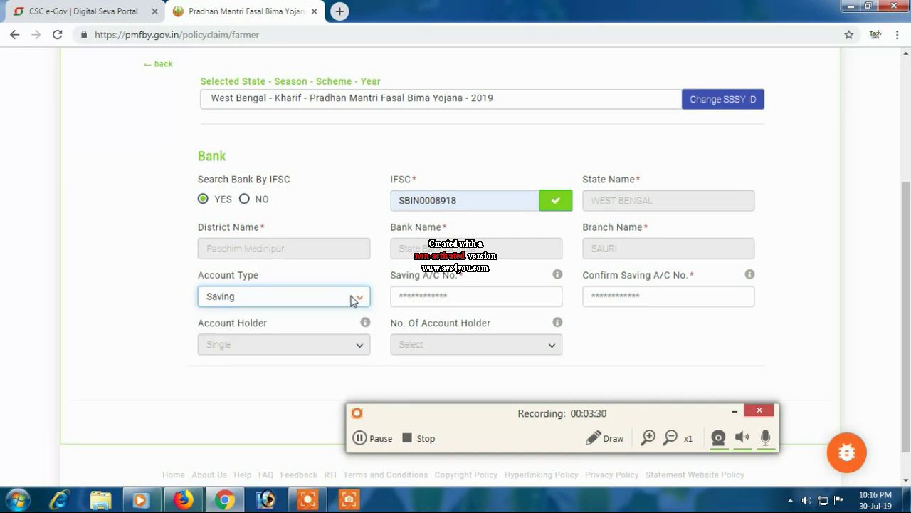
pyautogui.click(435, 296)
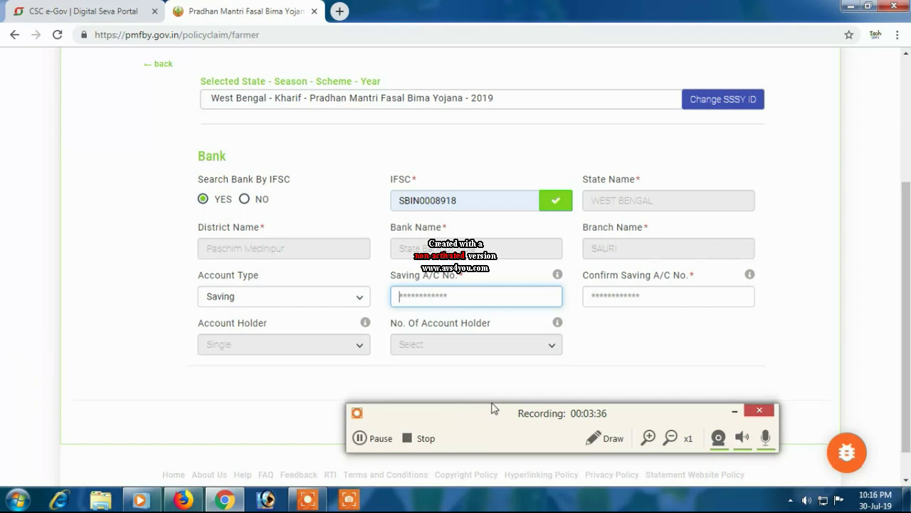
pyautogui.click(359, 437)
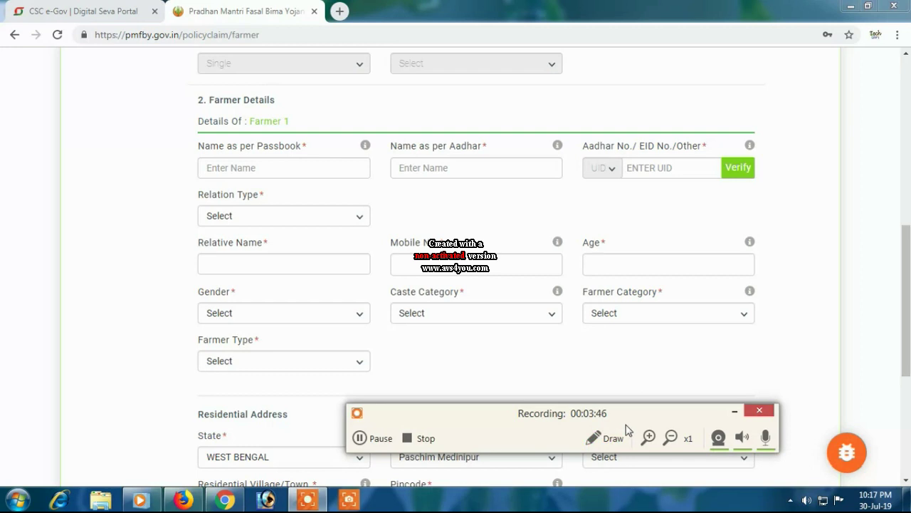
# Step: Draw a red annotation rectangle above the Aadhar number field and activate the Name as per Passbook field
pyautogui.click(593, 438)
pyautogui.moveTo(590, 69)
pyautogui.mouseDown()
pyautogui.moveTo(742, 128)
pyautogui.moveTo(758, 123)
pyautogui.mouseUp()
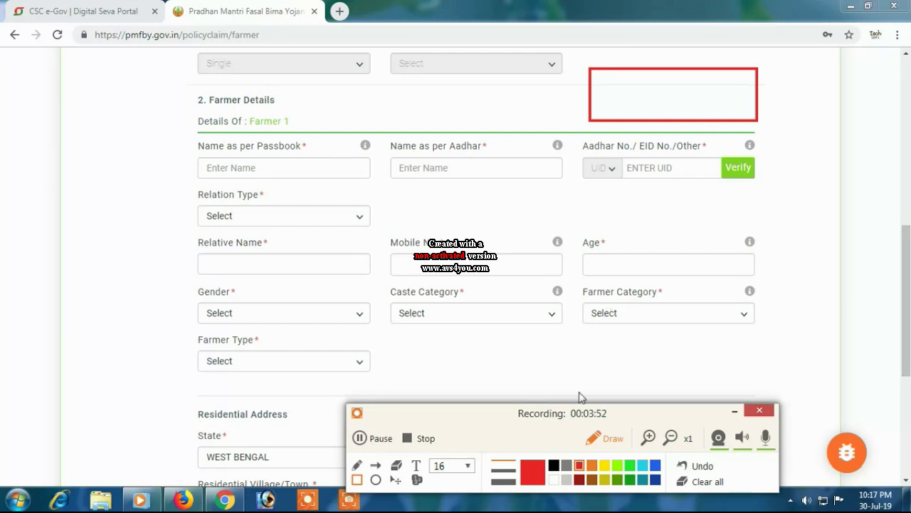
pyautogui.click(598, 438)
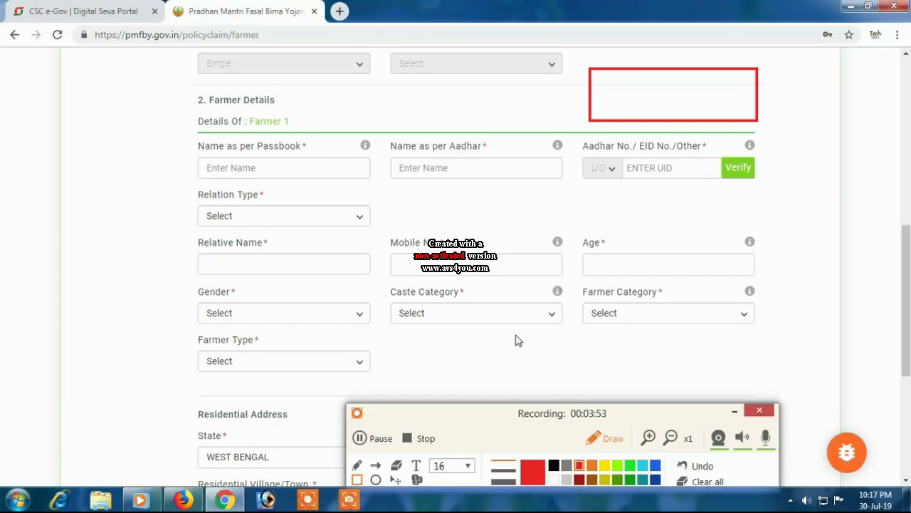
pyautogui.click(293, 171)
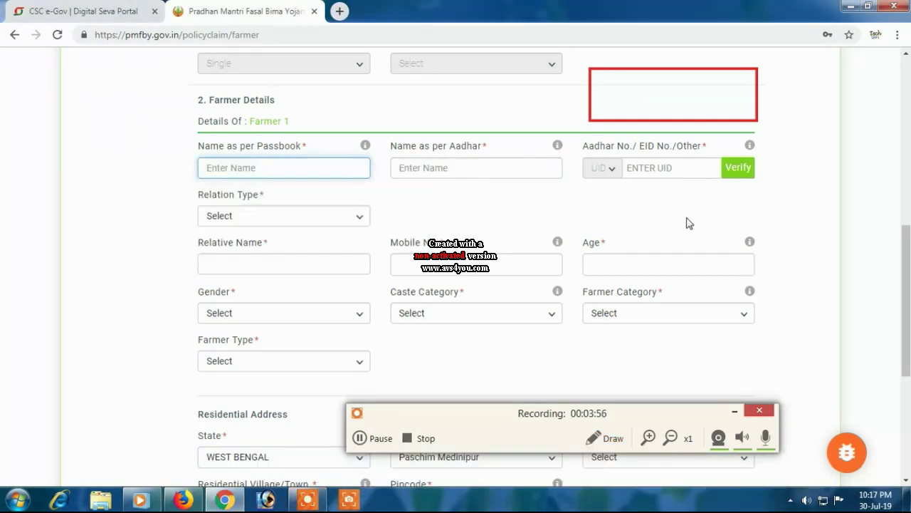
pyautogui.scroll(-1, 541, 203)
pyautogui.scroll(2, 314, 160)
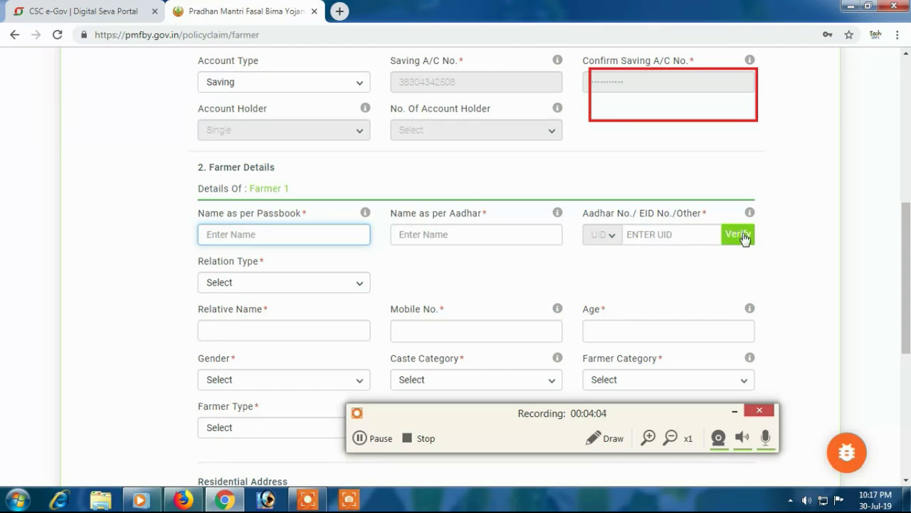
pyautogui.scroll(-1, 498, 259)
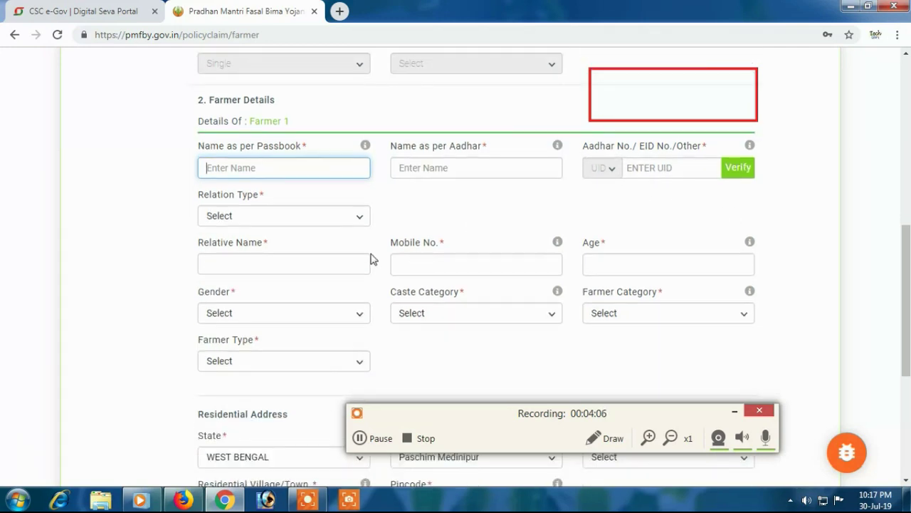
# Step: Set the farmer's relation type to S/O, leaving the relative name and mobile number fields blank
pyautogui.click(356, 220)
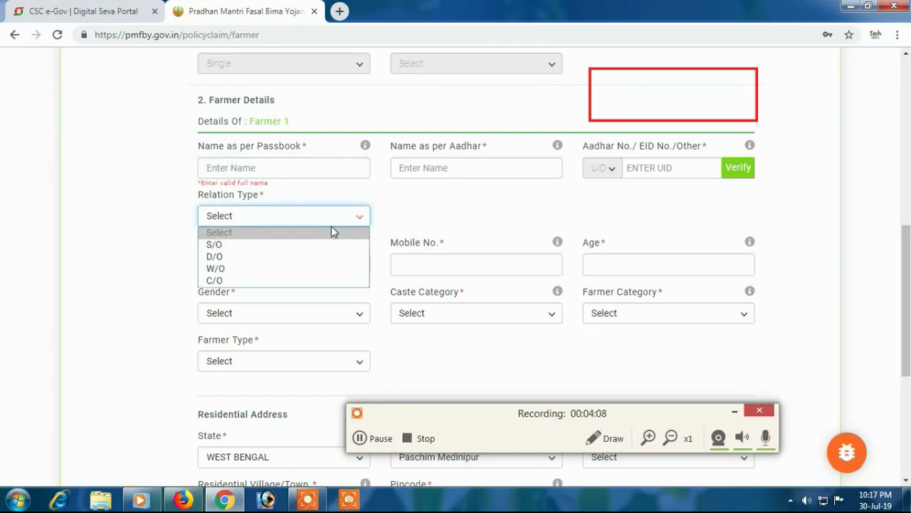
pyautogui.click(216, 245)
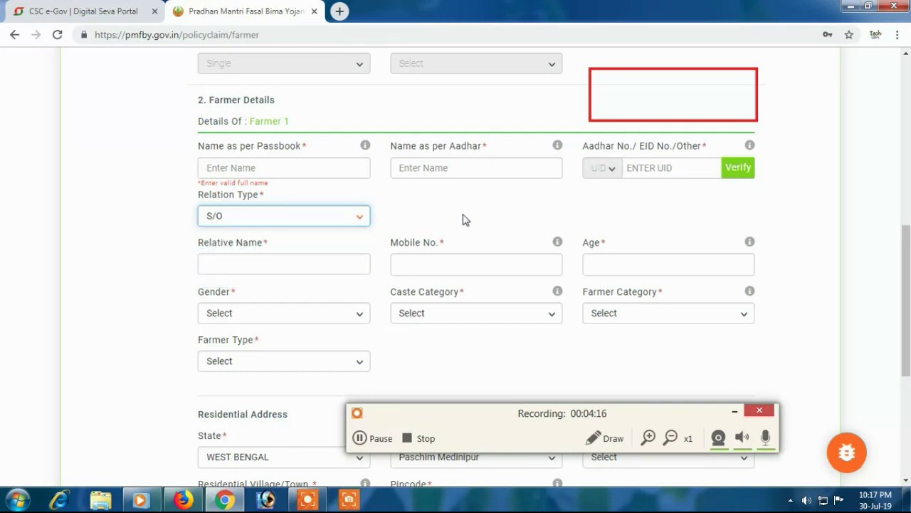
pyautogui.click(313, 263)
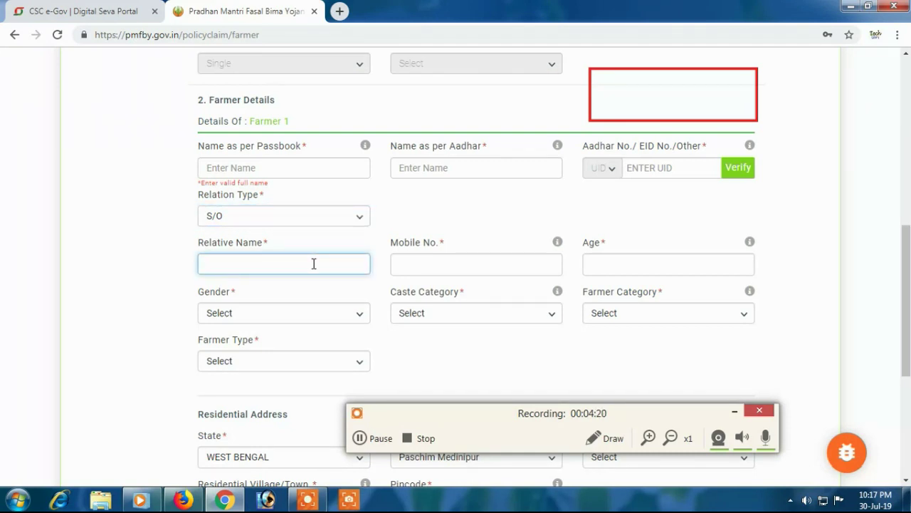
pyautogui.click(462, 270)
pyautogui.click(615, 251)
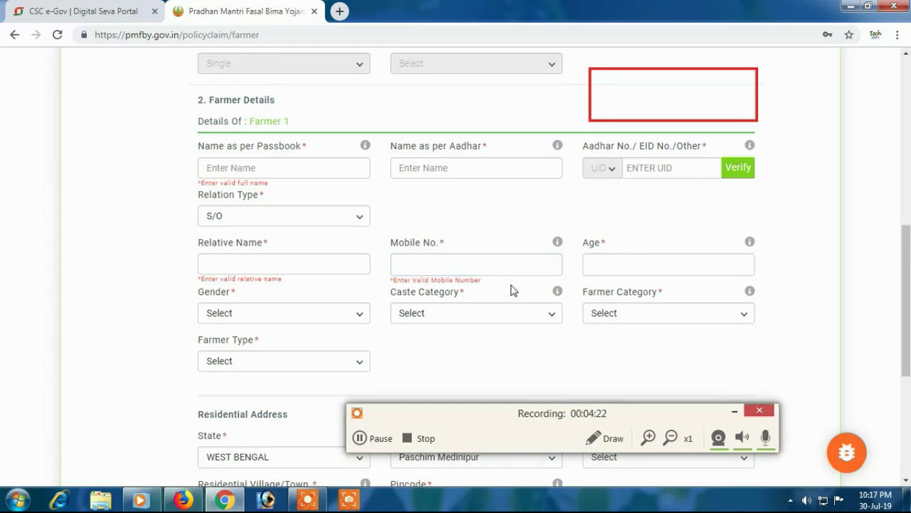
# Step: Set the farmer's gender to Male and the caste category to General
pyautogui.click(284, 320)
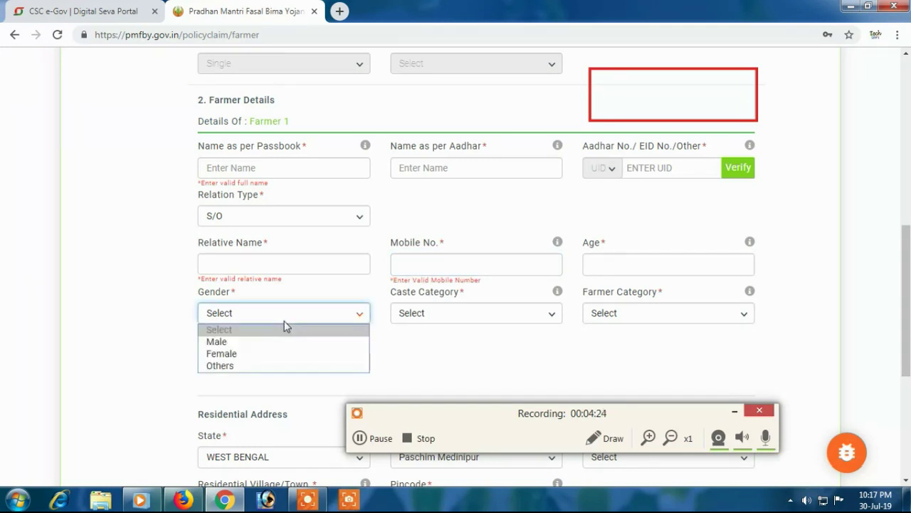
pyautogui.click(242, 342)
pyautogui.scroll(-2, 483, 322)
pyautogui.click(506, 184)
pyautogui.click(423, 208)
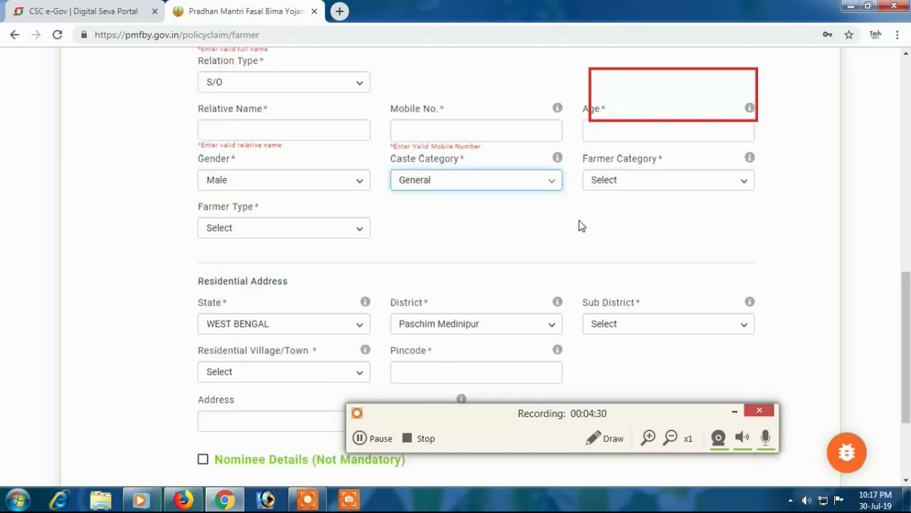
# Step: Set the farmer category to Owner and the farmer type to Small
pyautogui.click(663, 183)
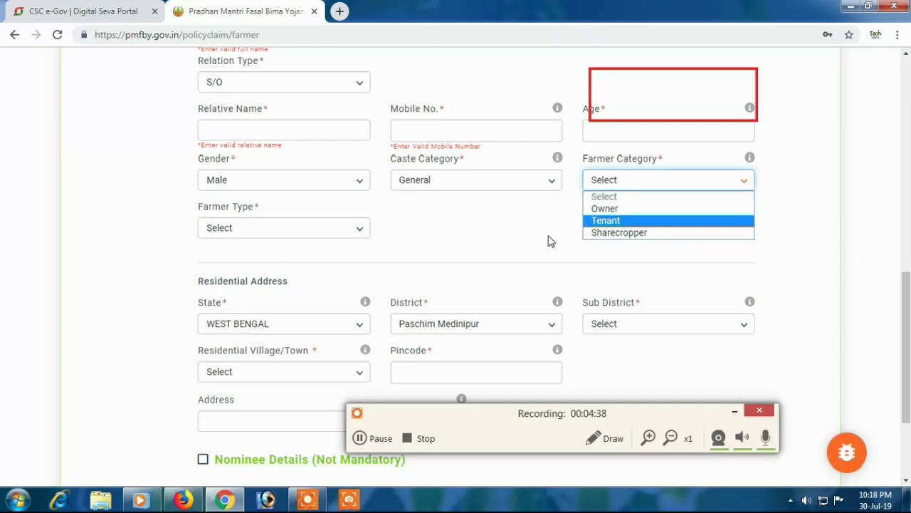
pyautogui.click(606, 209)
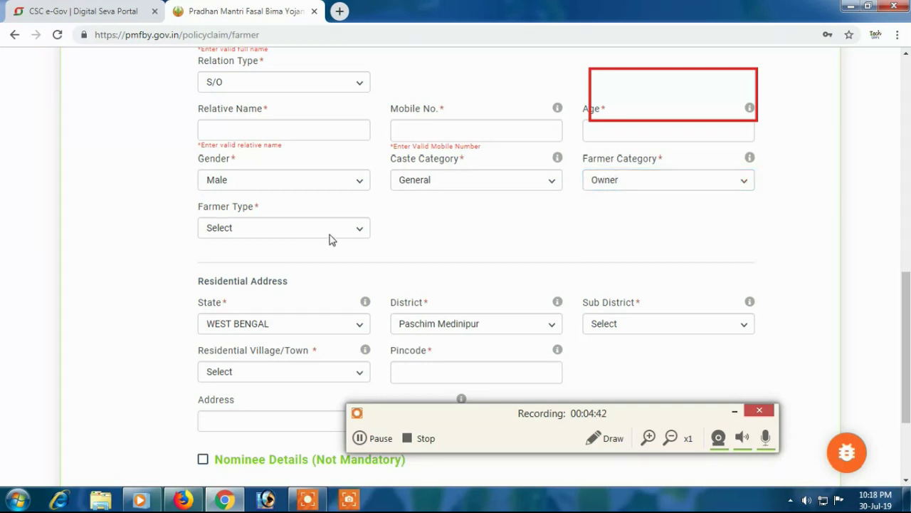
pyautogui.click(352, 235)
pyautogui.click(253, 257)
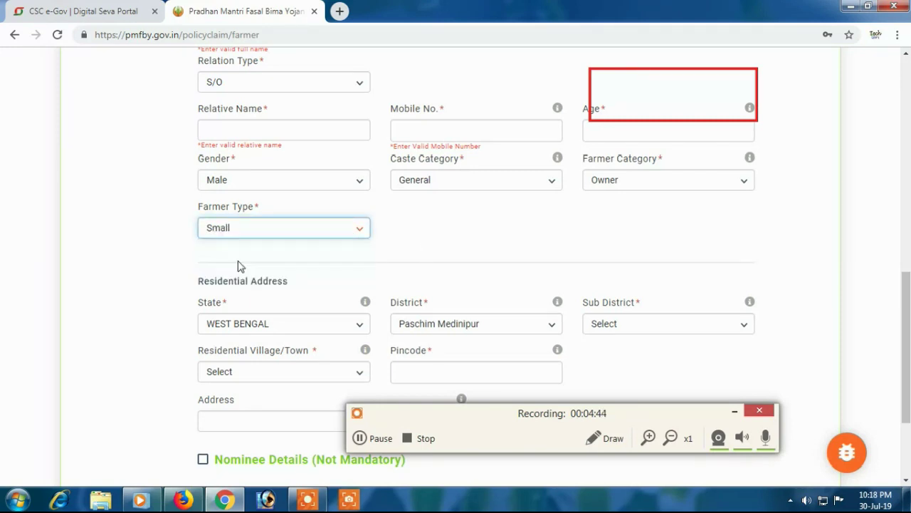
pyautogui.scroll(-2, 439, 288)
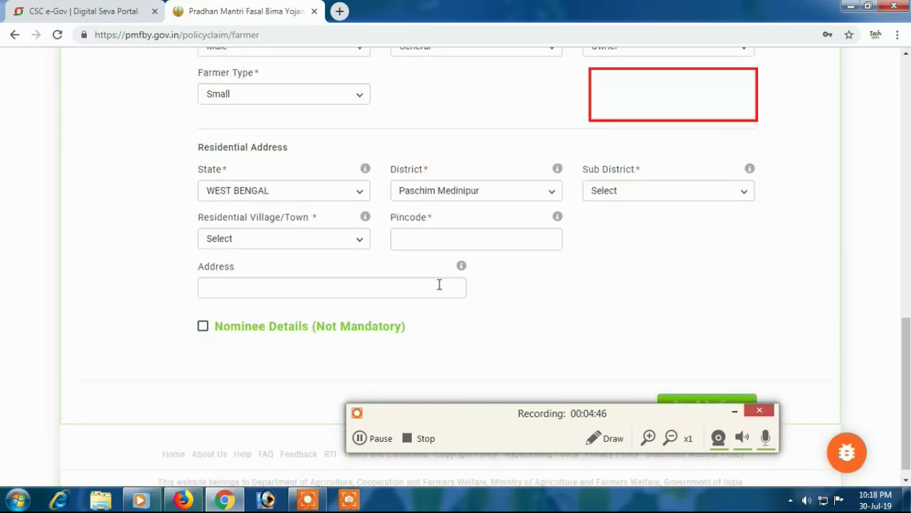
pyautogui.click(356, 95)
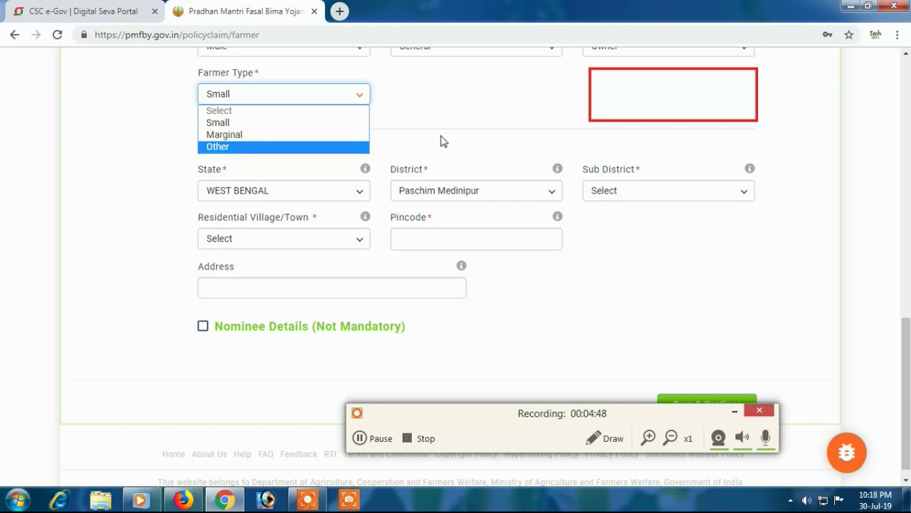
pyautogui.click(526, 153)
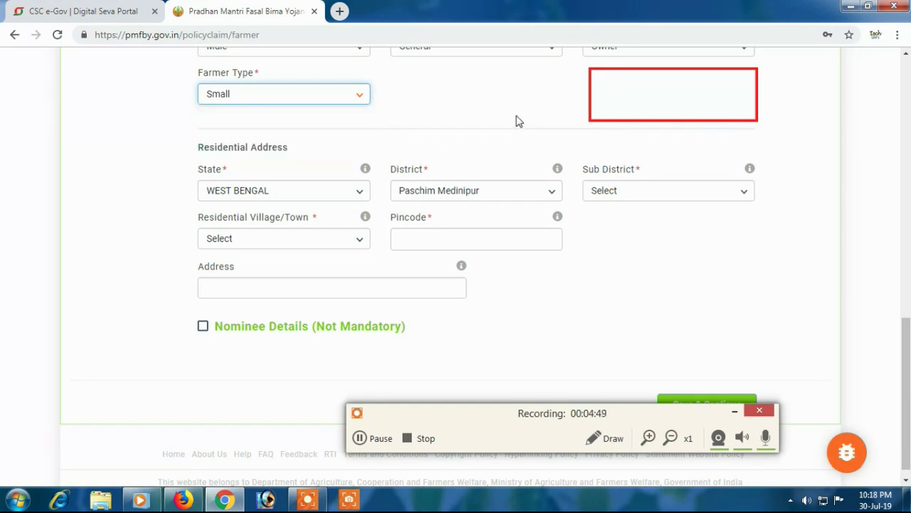
# Step: Change the district in the residential address to Purba Medinipur
pyautogui.click(675, 190)
pyautogui.scroll(-1, 677, 314)
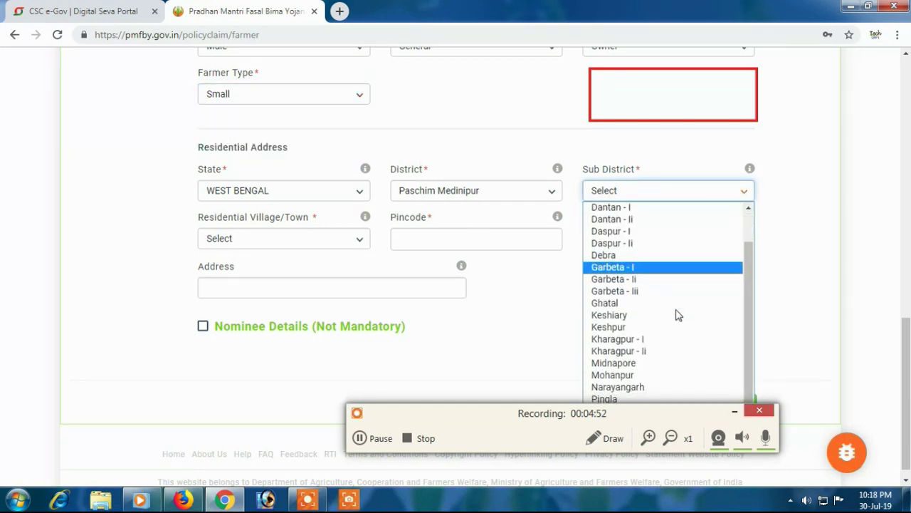
pyautogui.click(515, 199)
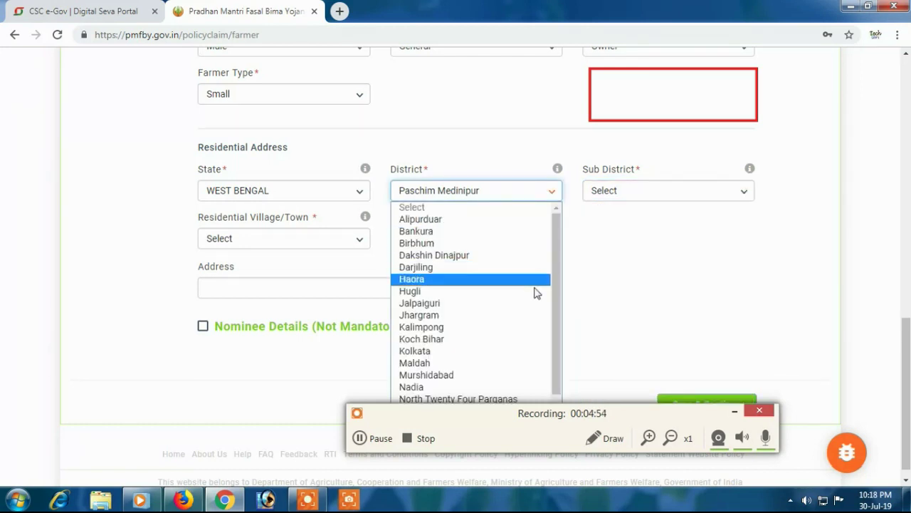
pyautogui.scroll(-1, 534, 291)
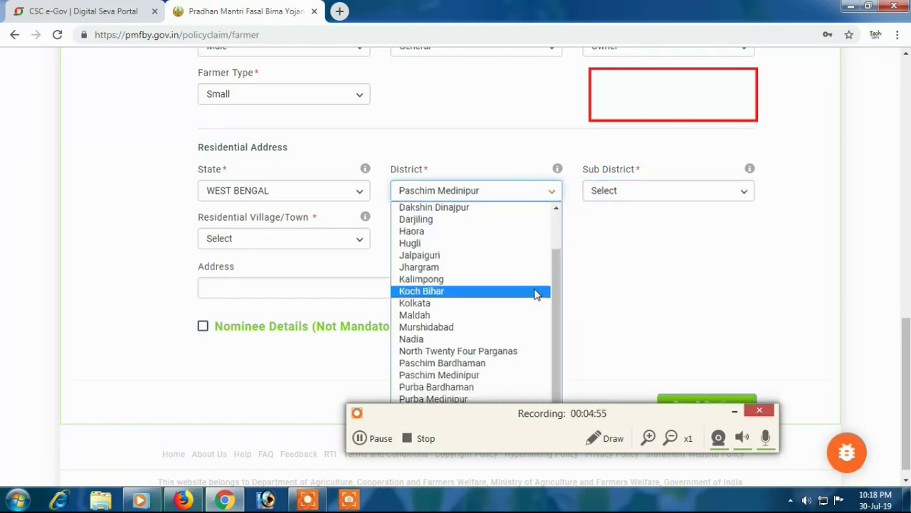
pyautogui.click(456, 407)
pyautogui.click(529, 208)
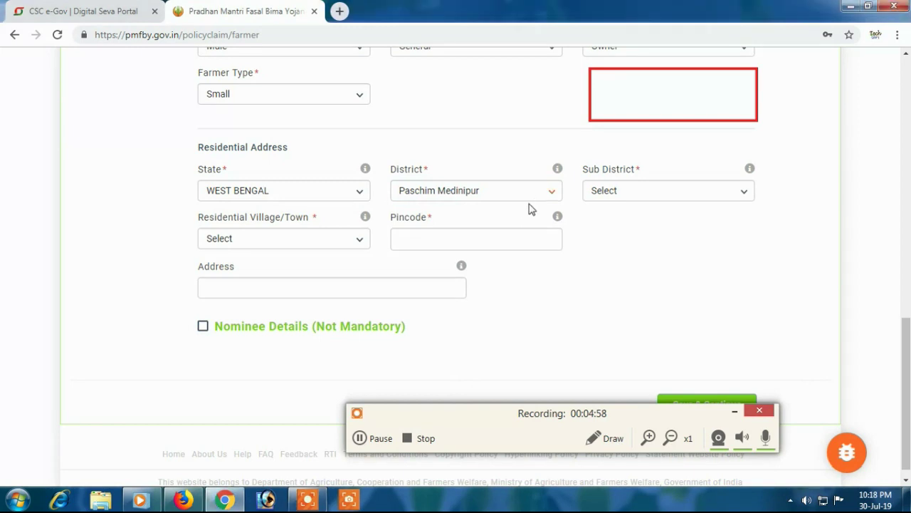
pyautogui.click(529, 198)
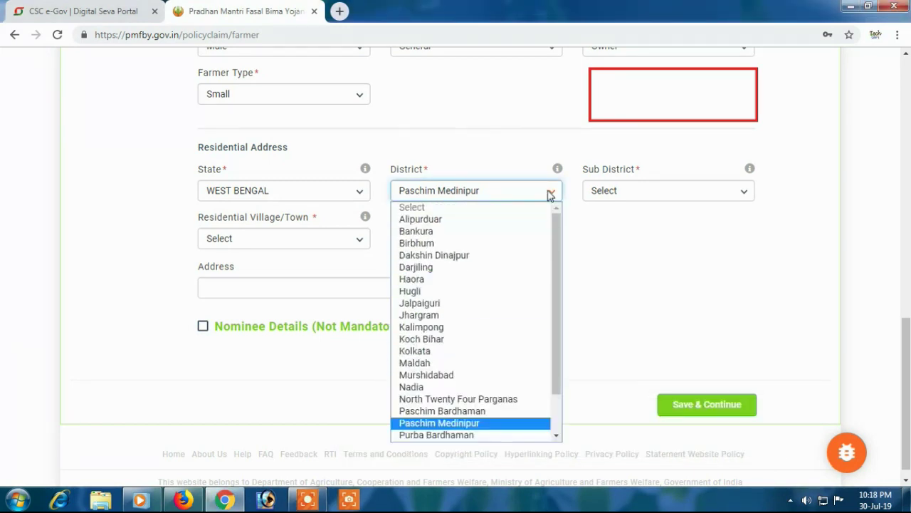
pyautogui.scroll(-1, 464, 427)
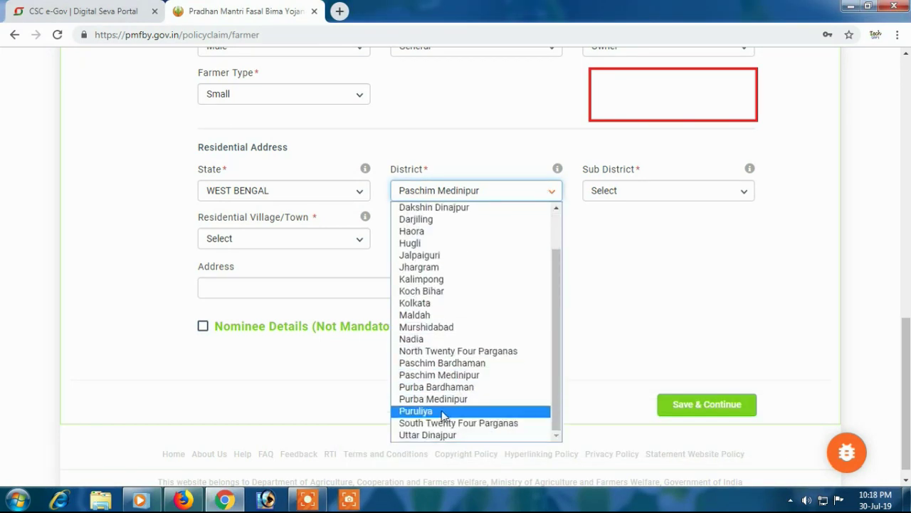
pyautogui.click(441, 402)
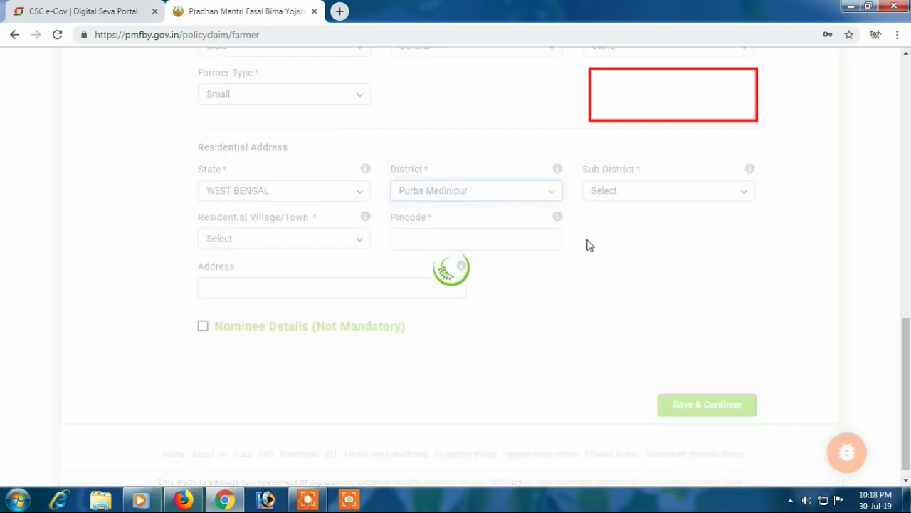
# Step: Set the sub district in the residential address to Potashpur - I
pyautogui.click(639, 191)
pyautogui.scroll(-3, 647, 356)
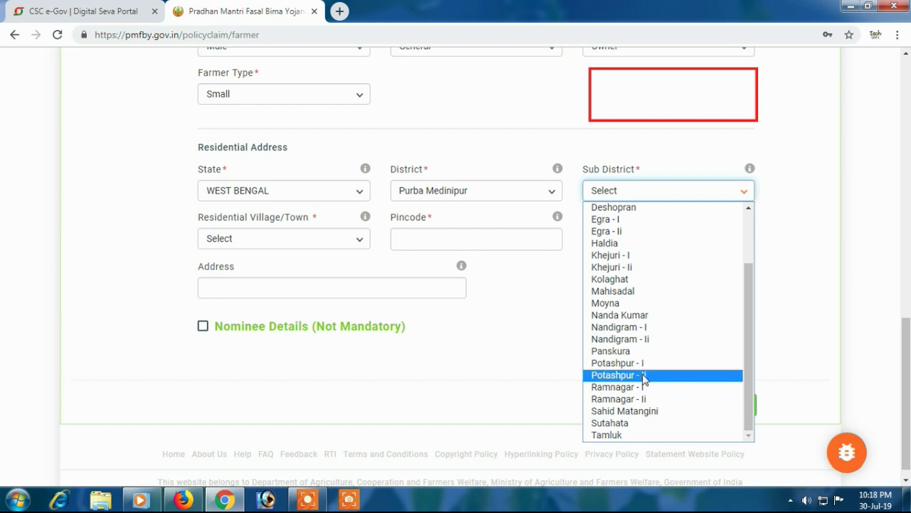
pyautogui.click(640, 362)
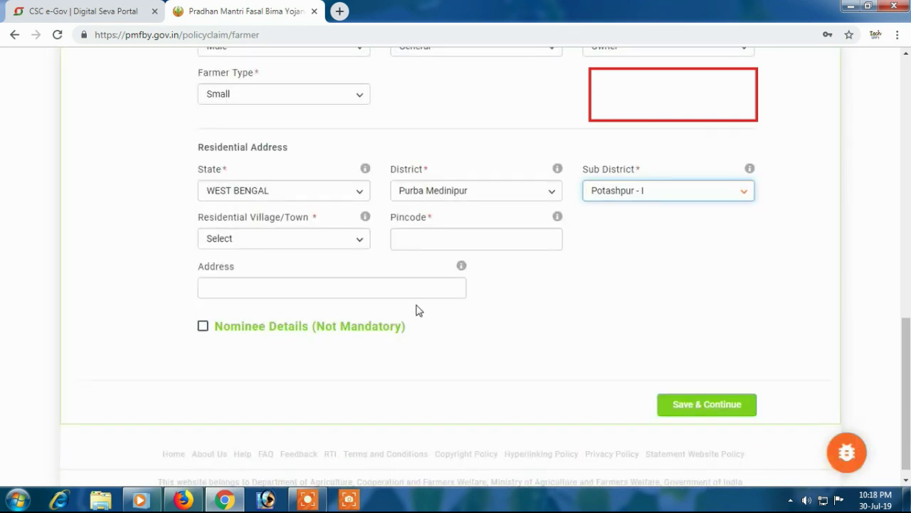
# Step: Choose Nankar Kadamgerya as the residential village and fill in the address's pincode
pyautogui.click(292, 240)
pyautogui.scroll(-5, 315, 331)
pyautogui.scroll(-4, 318, 368)
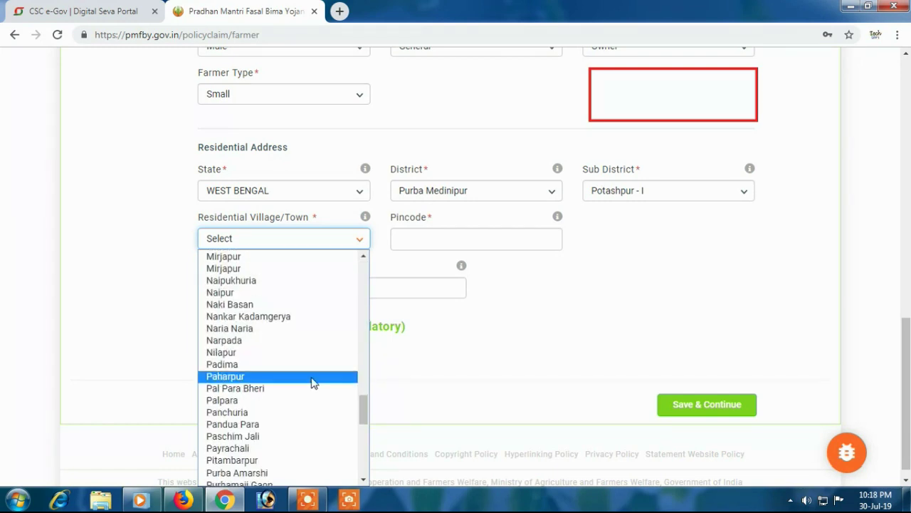
pyautogui.click(283, 317)
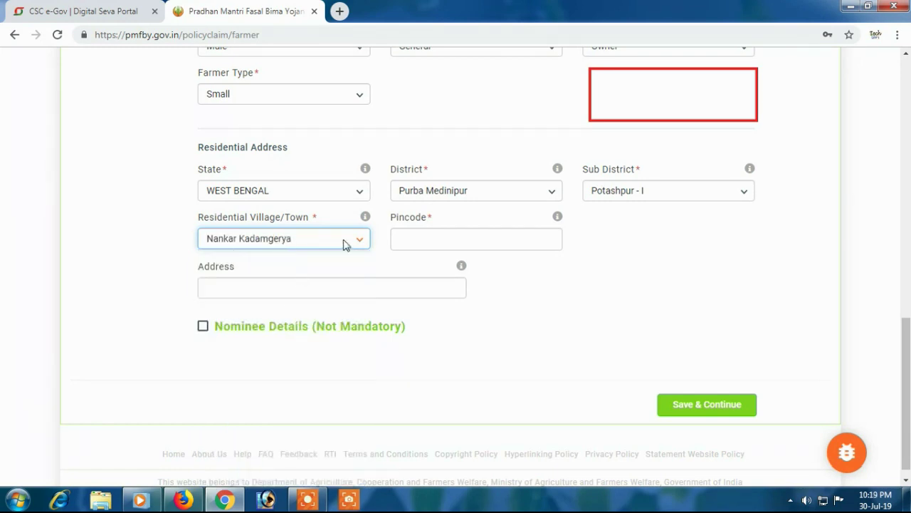
pyautogui.click(406, 235)
pyautogui.write('72143')
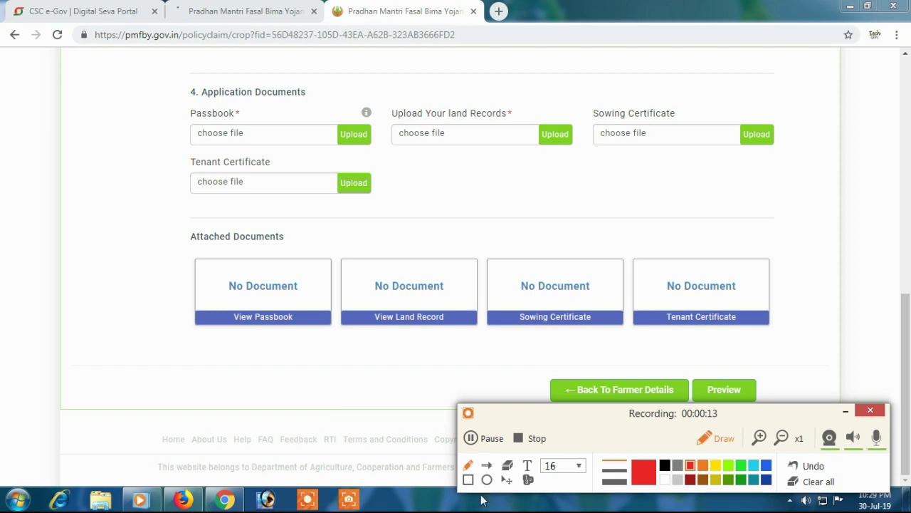
# Step: Outline the Passbook, land records, Sowing Certificate and Tenant Certificate upload fields with red rectangles and add two small ones above the Application Documents section
pyautogui.click(469, 481)
pyautogui.moveTo(171, 102)
pyautogui.mouseDown()
pyautogui.moveTo(247, 159)
pyautogui.moveTo(381, 160)
pyautogui.mouseUp()
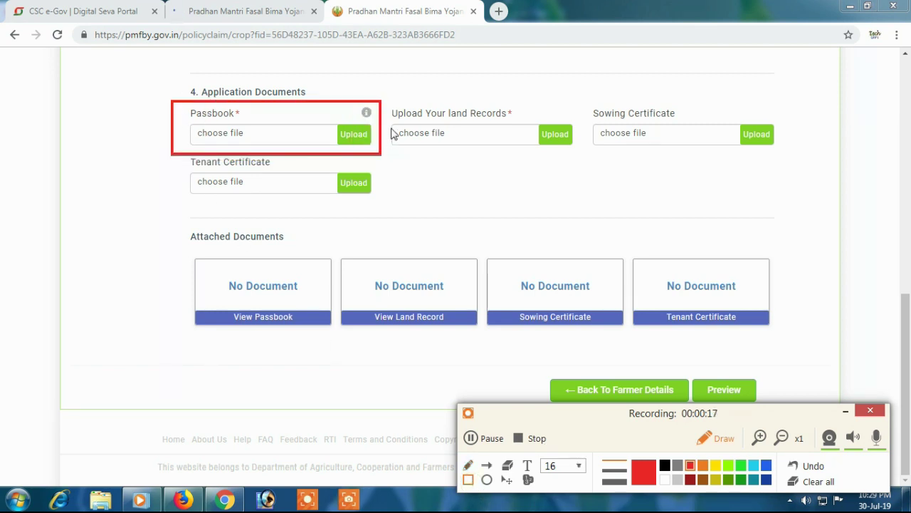
pyautogui.click(388, 94)
pyautogui.moveTo(390, 116); pyautogui.dragTo(584, 167)
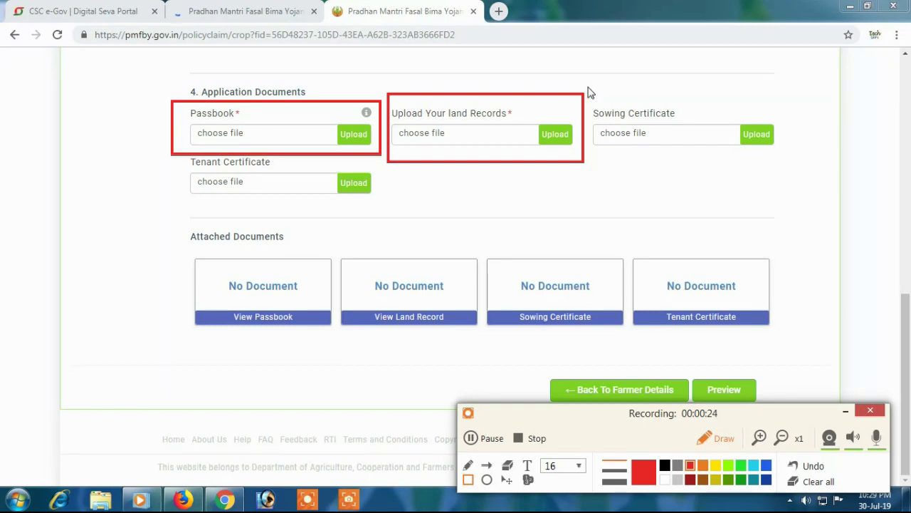
pyautogui.moveTo(589, 87); pyautogui.dragTo(806, 159)
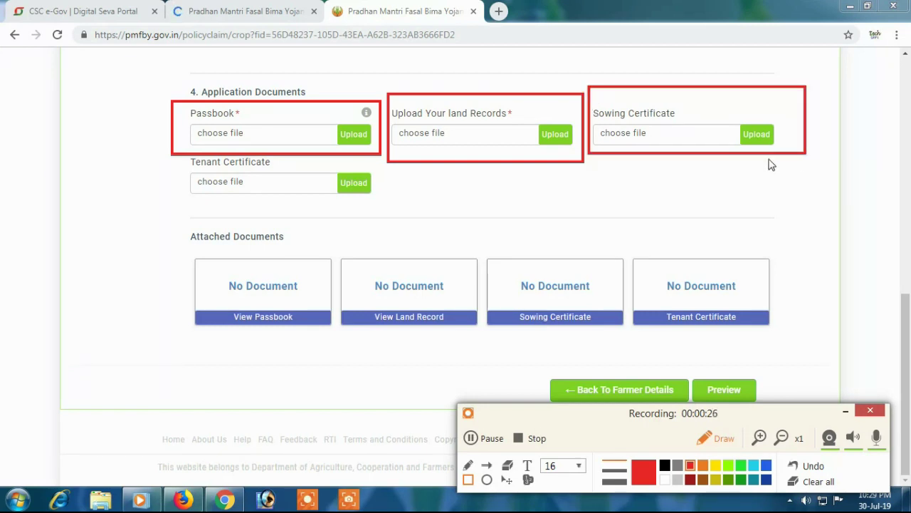
pyautogui.moveTo(180, 157); pyautogui.dragTo(383, 200)
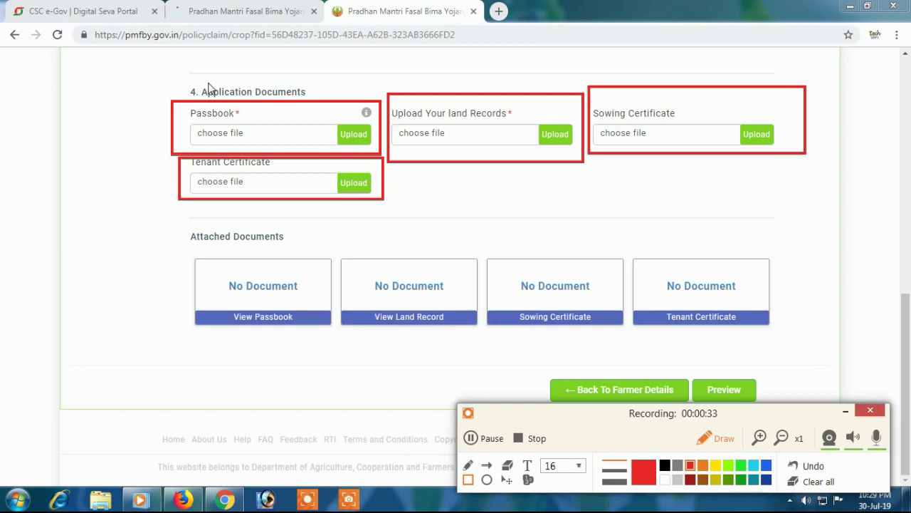
pyautogui.moveTo(183, 72); pyautogui.dragTo(277, 83)
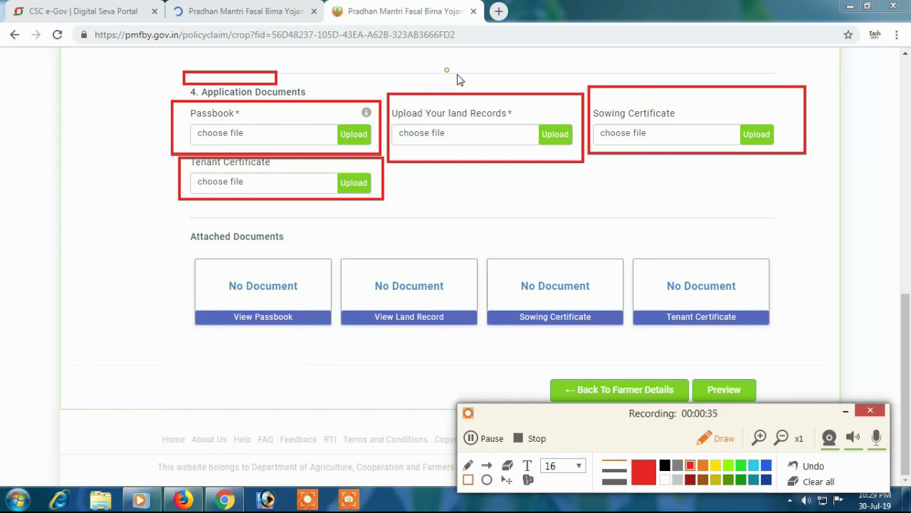
pyautogui.moveTo(446, 69); pyautogui.dragTo(522, 74)
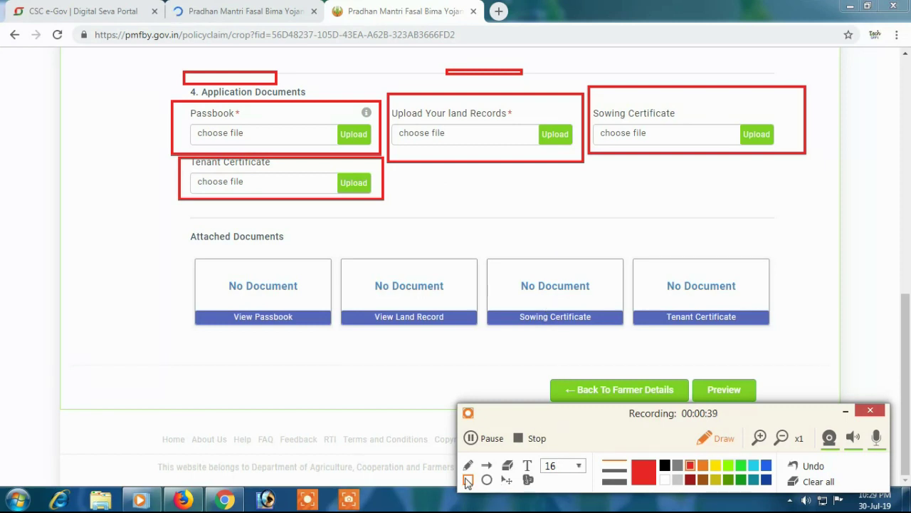
# Step: Clear the drawn rectangles, leave drawing mode and upload the bank book file from the pmfby desktop folder as the Passbook
pyautogui.click(813, 482)
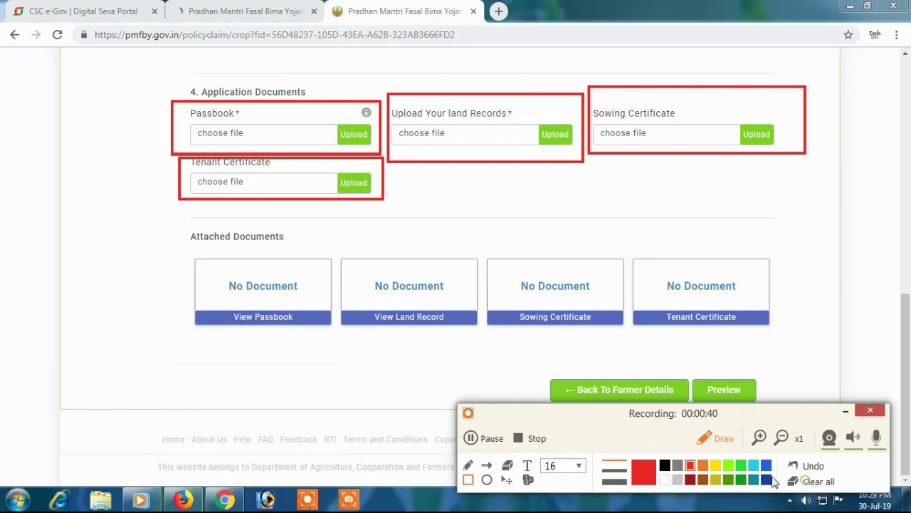
pyautogui.click(716, 439)
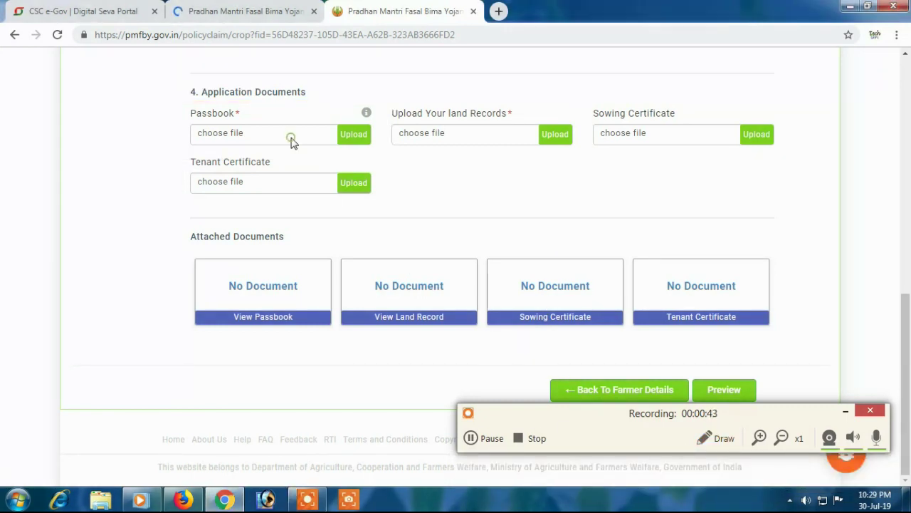
pyautogui.click(340, 134)
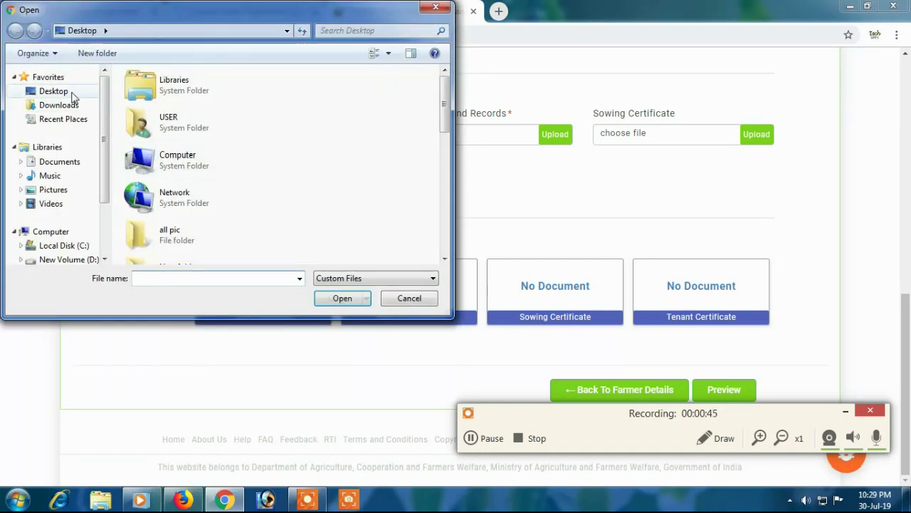
pyautogui.scroll(-4, 299, 114)
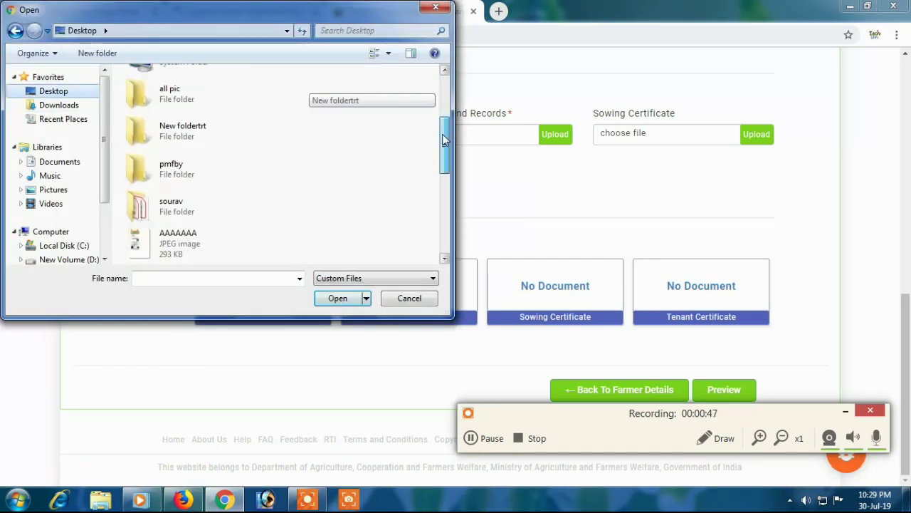
pyautogui.doubleClick(207, 172)
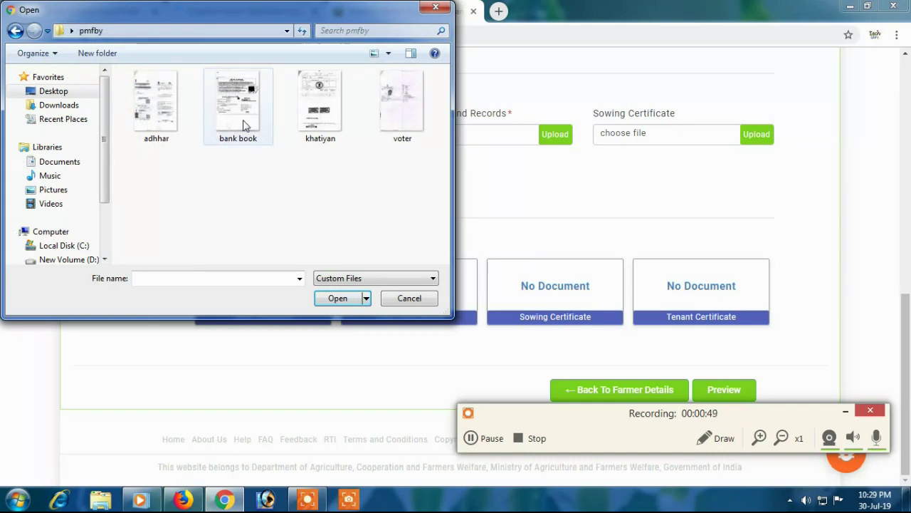
pyautogui.moveTo(340, 10); pyautogui.dragTo(407, 61)
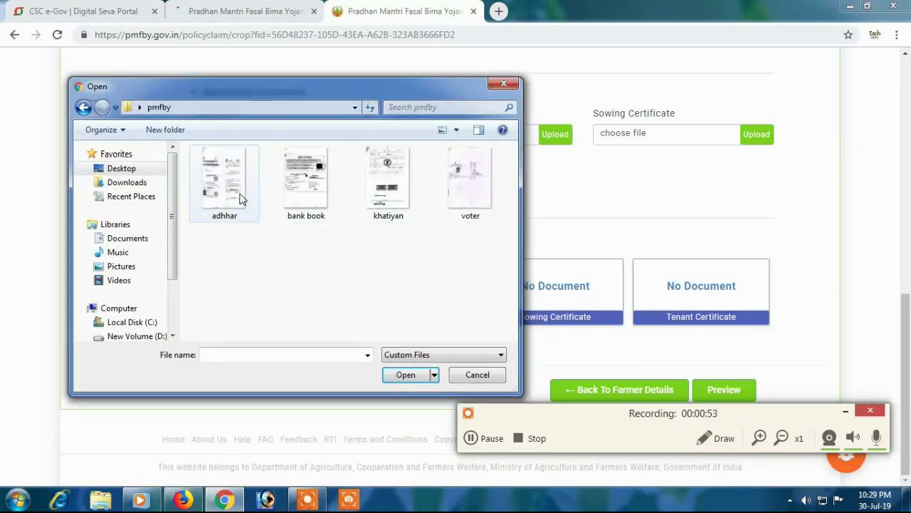
pyautogui.click(306, 181)
pyautogui.click(390, 375)
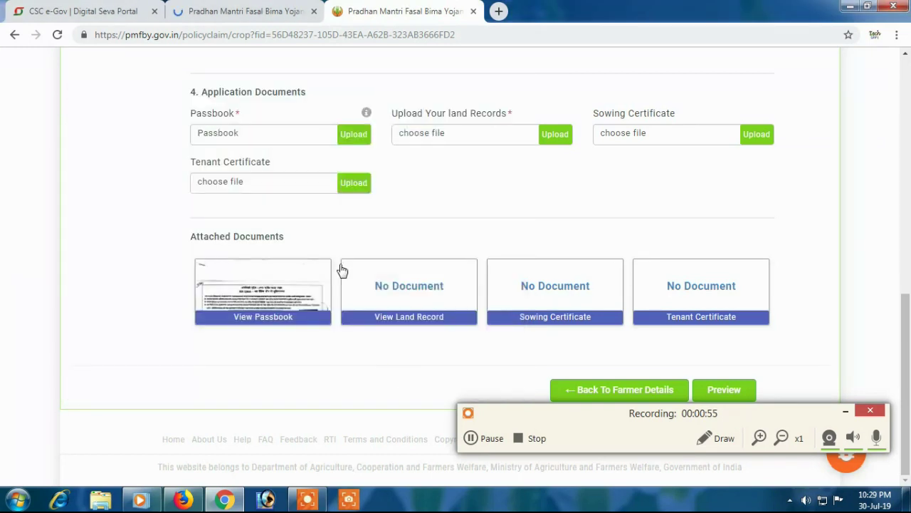
# Step: Upload the khatiyan file from the pmfby folder as the land records
pyautogui.click(549, 137)
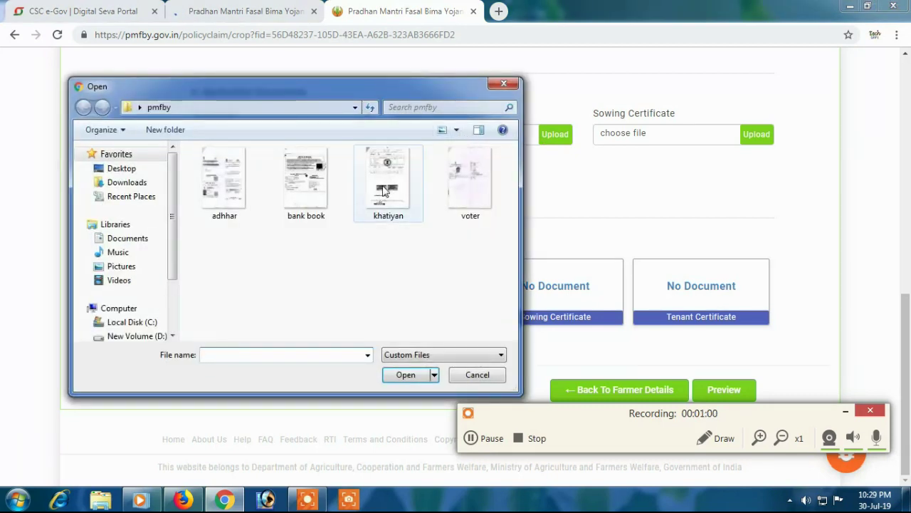
pyautogui.click(385, 188)
pyautogui.click(403, 374)
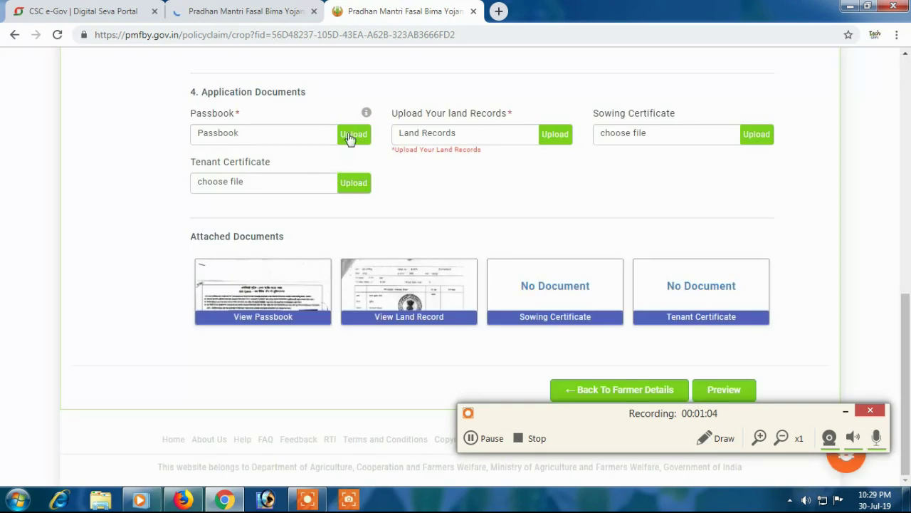
# Step: Upload the khatiyan file again for the land records document
pyautogui.click(350, 145)
pyautogui.click(481, 139)
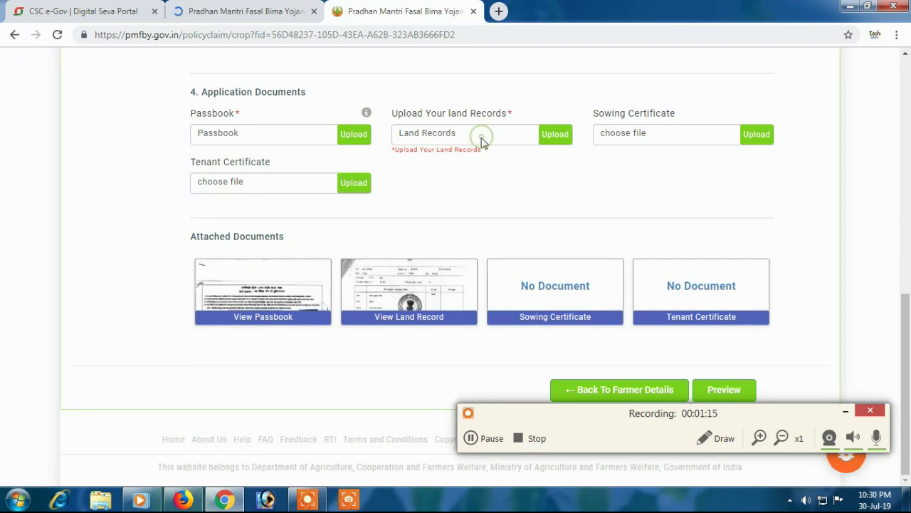
pyautogui.click(410, 222)
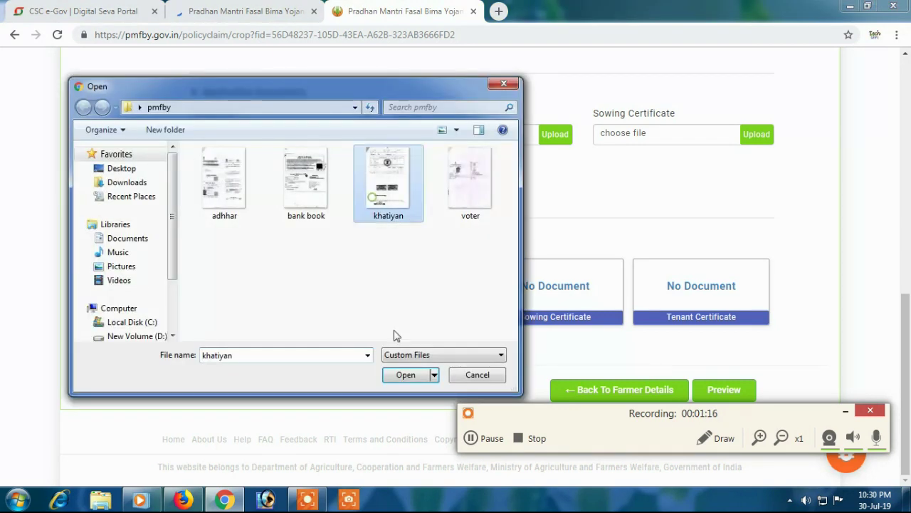
pyautogui.click(406, 375)
pyautogui.click(557, 140)
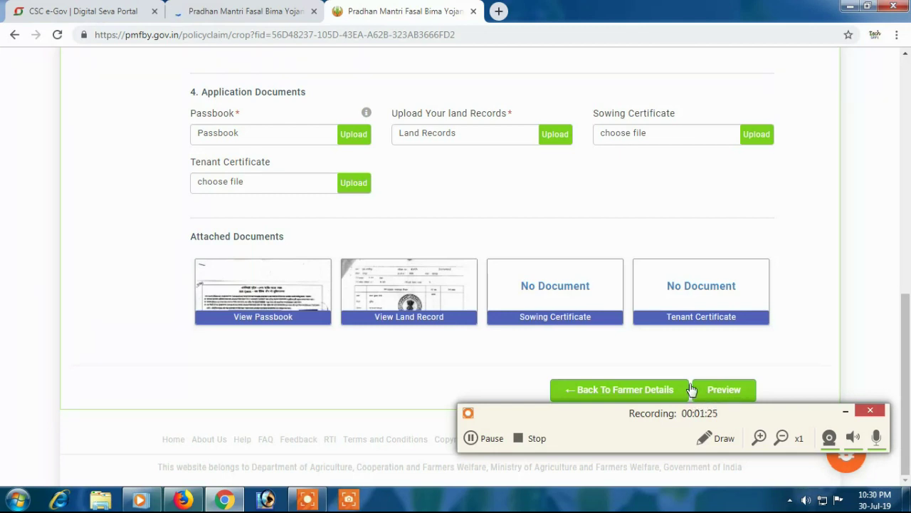
# Step: Outline the Preview button with a red rectangle, clear the drawing and leave drawing mode
pyautogui.click(713, 438)
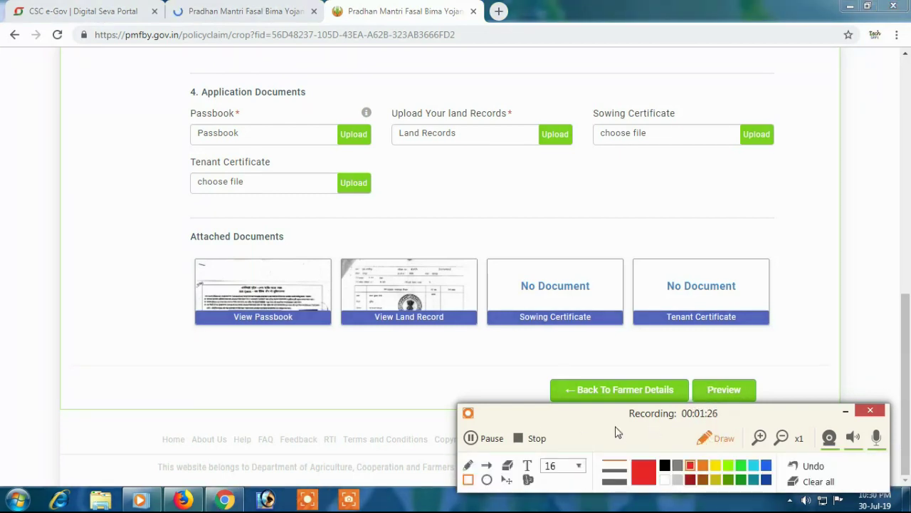
pyautogui.click(468, 478)
pyautogui.moveTo(687, 357)
pyautogui.mouseDown()
pyautogui.moveTo(755, 403)
pyautogui.moveTo(773, 403)
pyautogui.mouseUp()
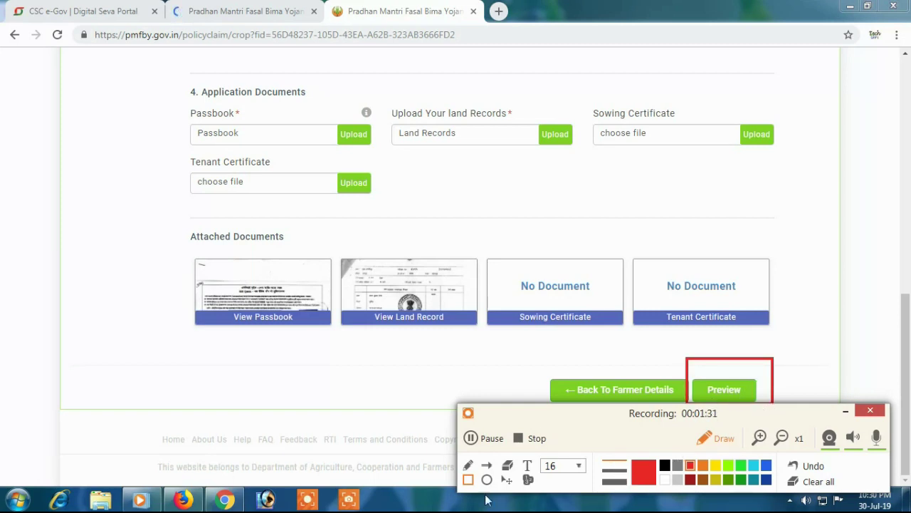
pyautogui.click(817, 482)
pyautogui.click(716, 438)
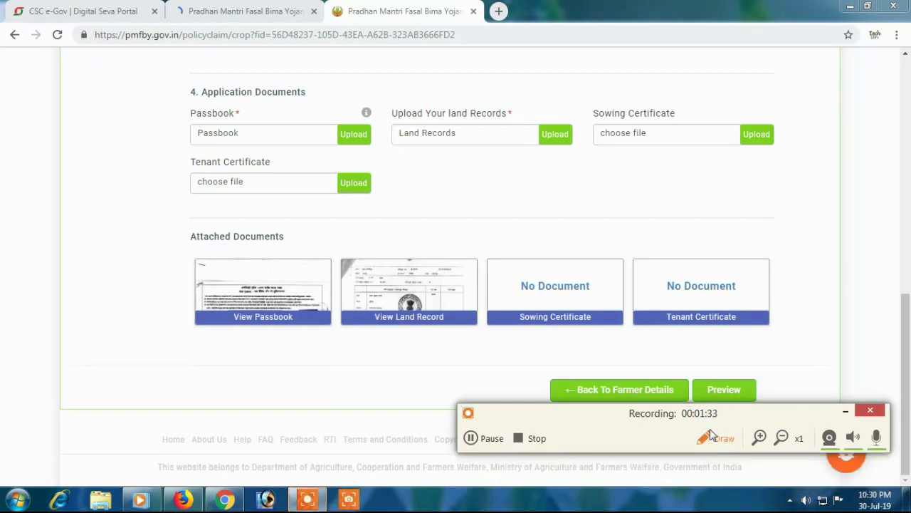
# Step: Try to preview the application and check the State and Crop fields in the Crop Details section
pyautogui.click(723, 391)
pyautogui.scroll(2, 720, 388)
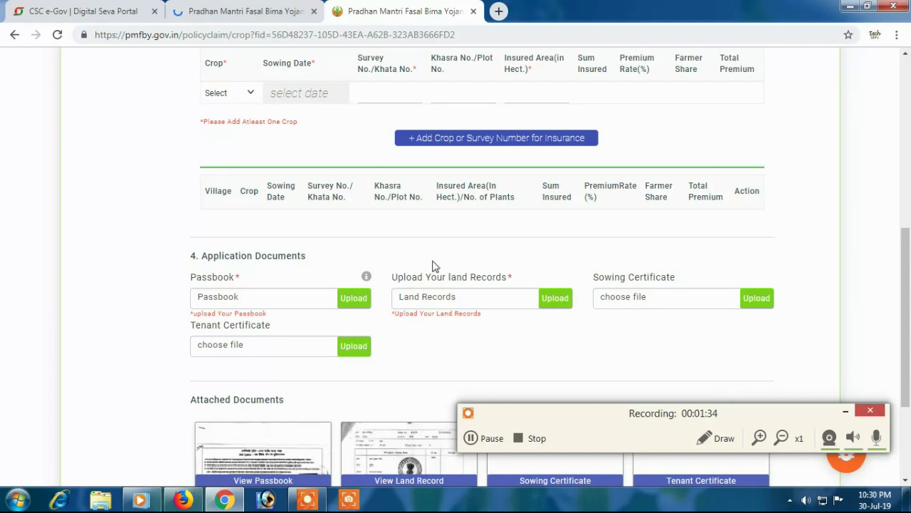
pyautogui.scroll(3, 433, 261)
pyautogui.scroll(3, 326, 292)
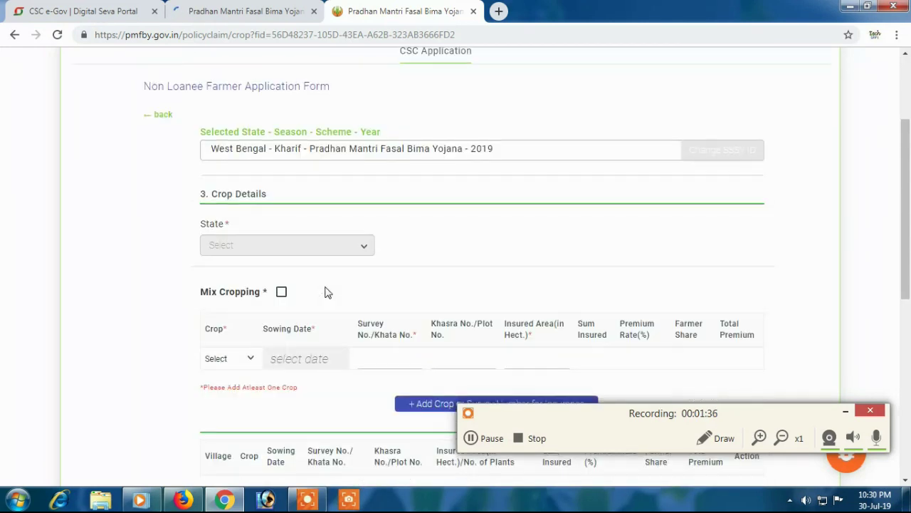
pyautogui.scroll(-2, 331, 281)
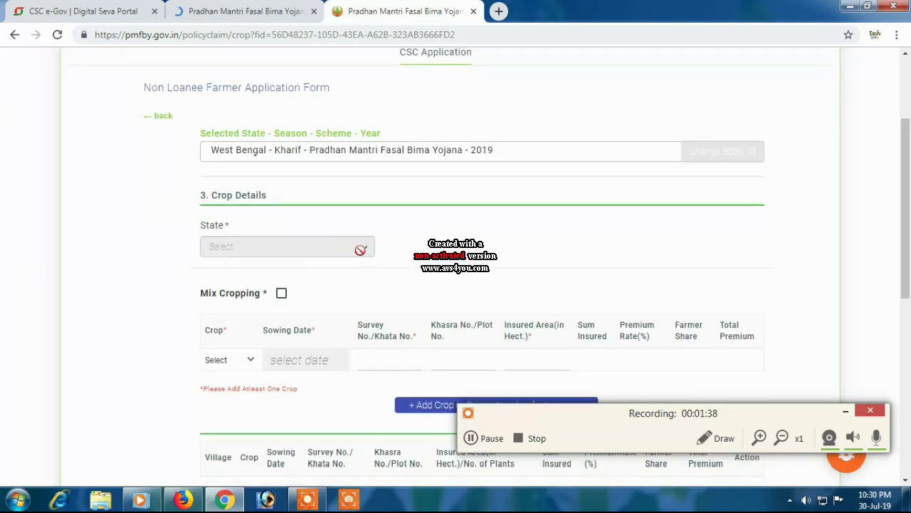
pyautogui.scroll(-1, 288, 267)
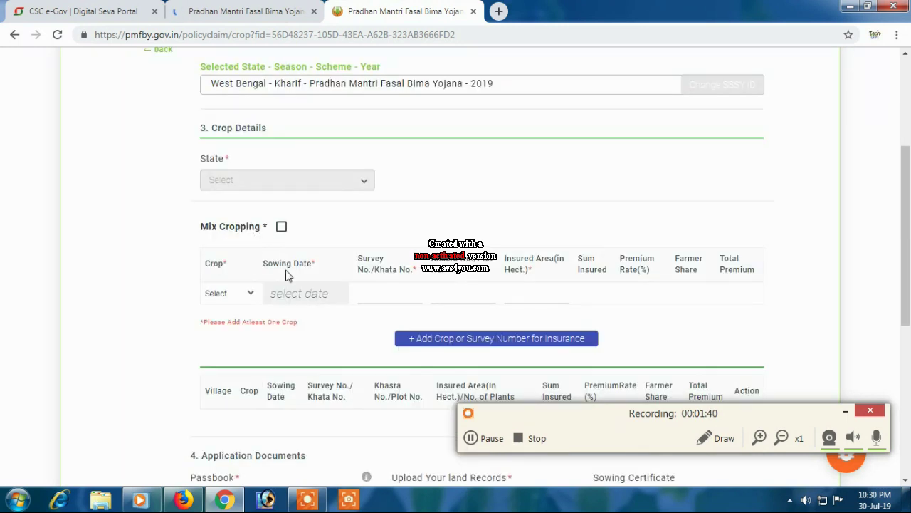
pyautogui.scroll(-1, 245, 310)
pyautogui.click(250, 228)
pyautogui.click(250, 226)
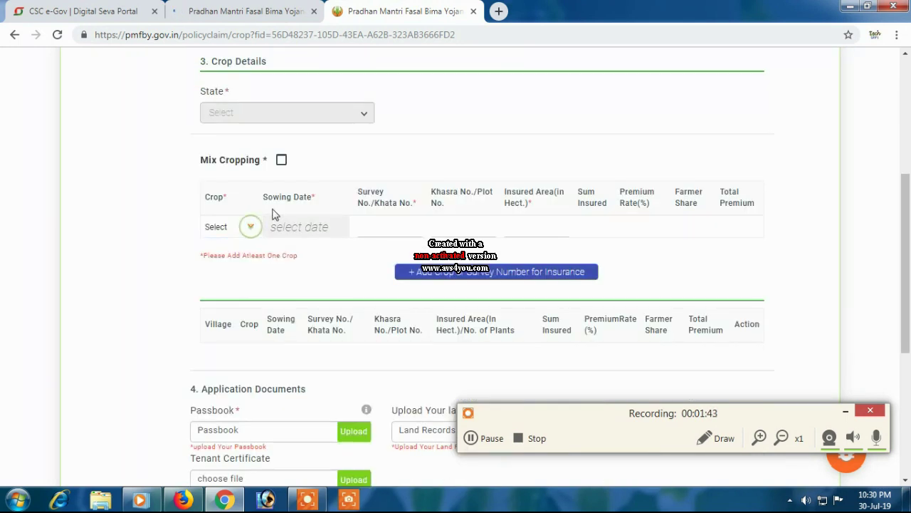
# Step: Enable Mix Cropping and try to find KHARIF in the number of crops list
pyautogui.click(282, 159)
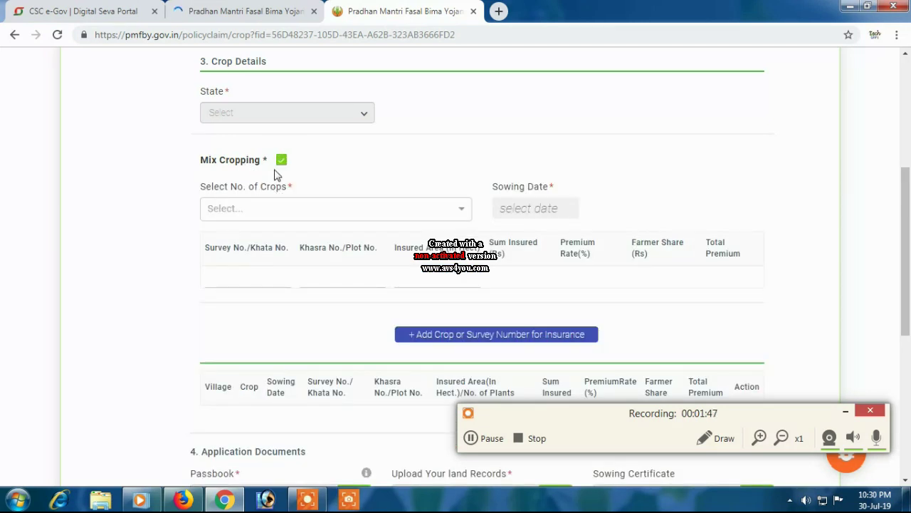
pyautogui.click(271, 207)
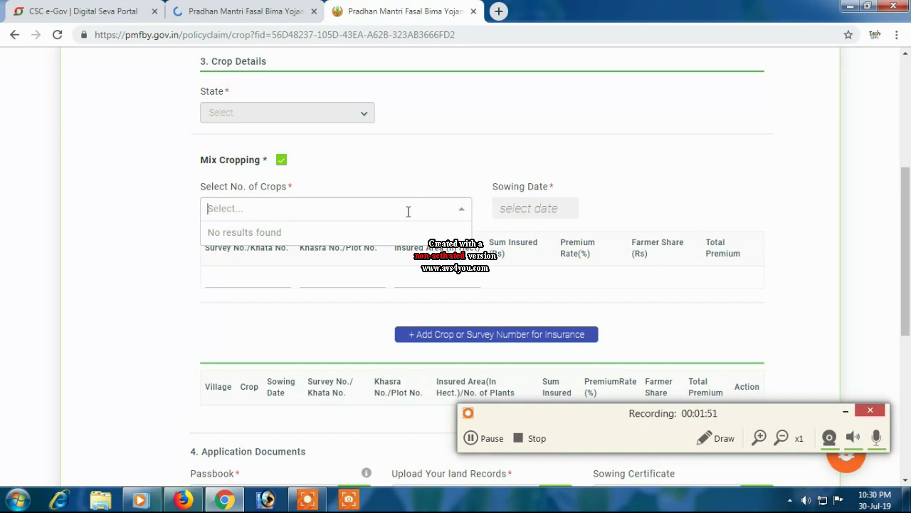
pyautogui.write('KHARIF')
pyautogui.click(445, 172)
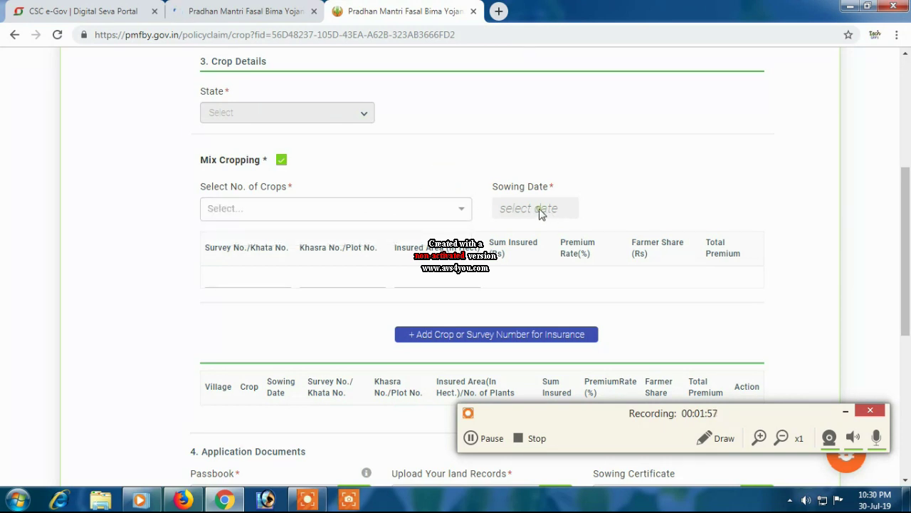
# Step: Enter the survey/khata number and the khasra/plot number of the land in the crop row
pyautogui.click(214, 277)
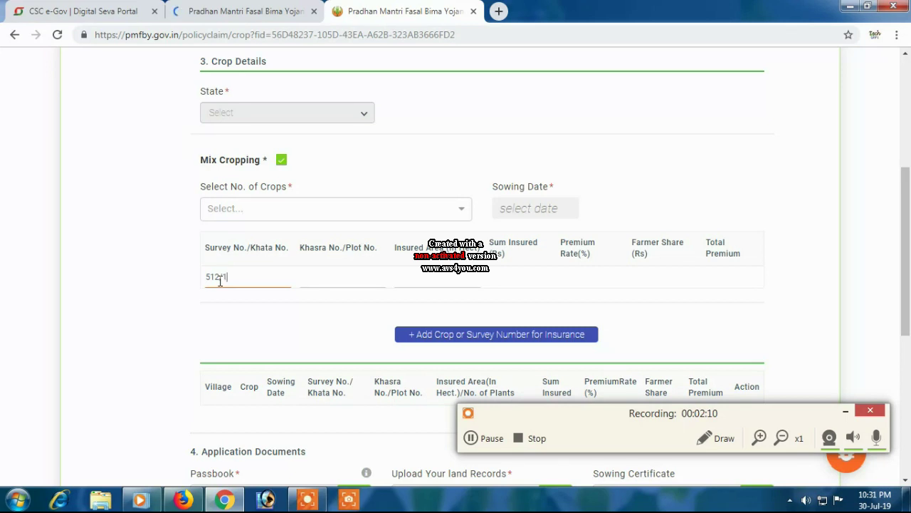
pyautogui.click(312, 278)
pyautogui.click(425, 279)
pyautogui.scroll(-2, 463, 256)
pyautogui.scroll(2, 424, 288)
# Step: Switch Mix Cropping off and on again, and recheck the crops list and the crop row's sum and premium fields
pyautogui.click(282, 160)
pyautogui.click(281, 159)
pyautogui.click(319, 214)
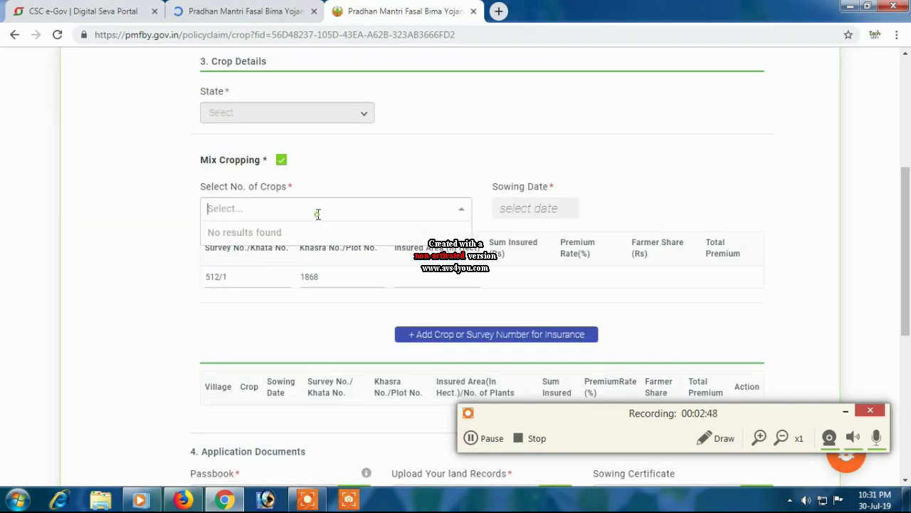
pyautogui.click(278, 312)
pyautogui.click(521, 272)
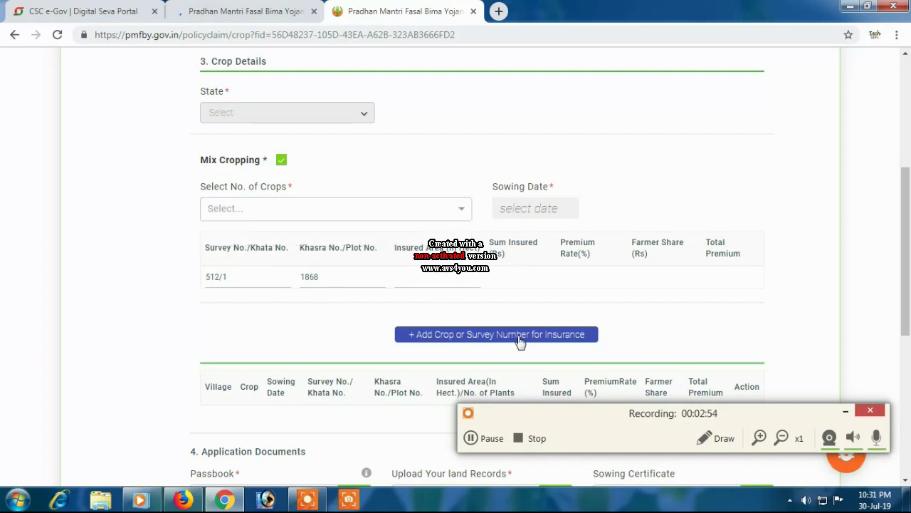
pyautogui.click(578, 279)
pyautogui.click(724, 271)
# Step: Try again to preview the application from the end of the form
pyautogui.scroll(-2, 465, 311)
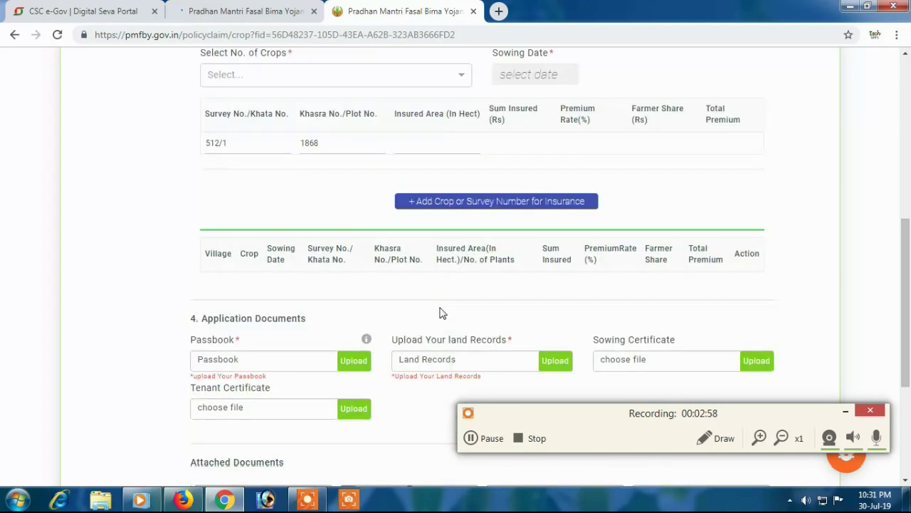
pyautogui.scroll(-3, 439, 314)
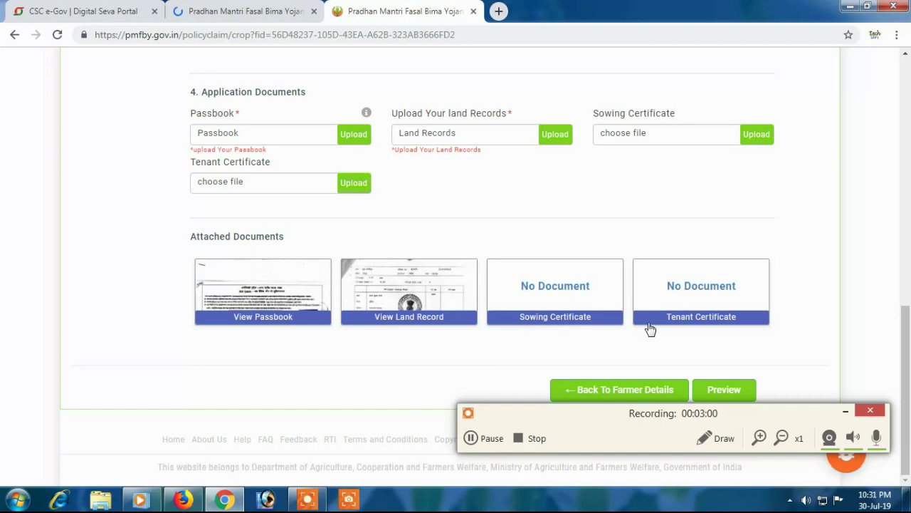
pyautogui.click(720, 391)
# Step: Mark the Preview button with a red rectangle, clear the mark and close the drawing tools
pyautogui.click(711, 438)
pyautogui.moveTo(687, 345); pyautogui.dragTo(805, 405)
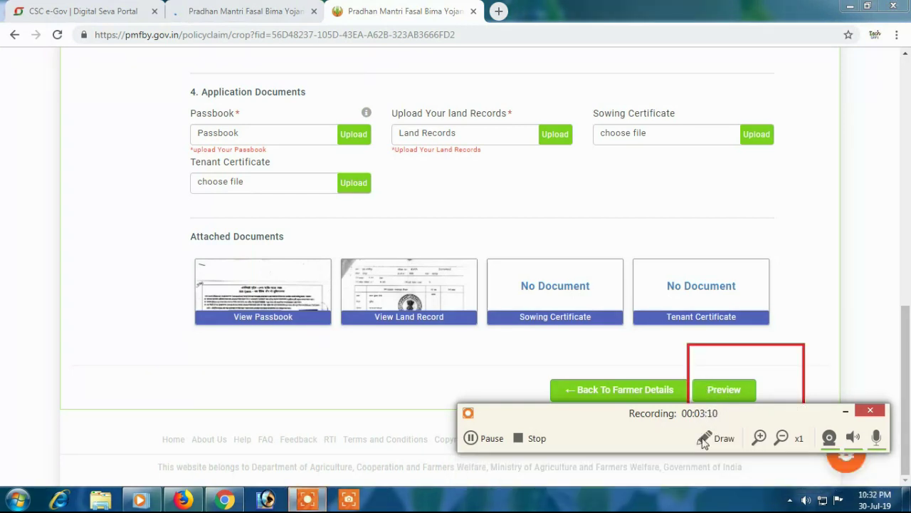
pyautogui.click(804, 483)
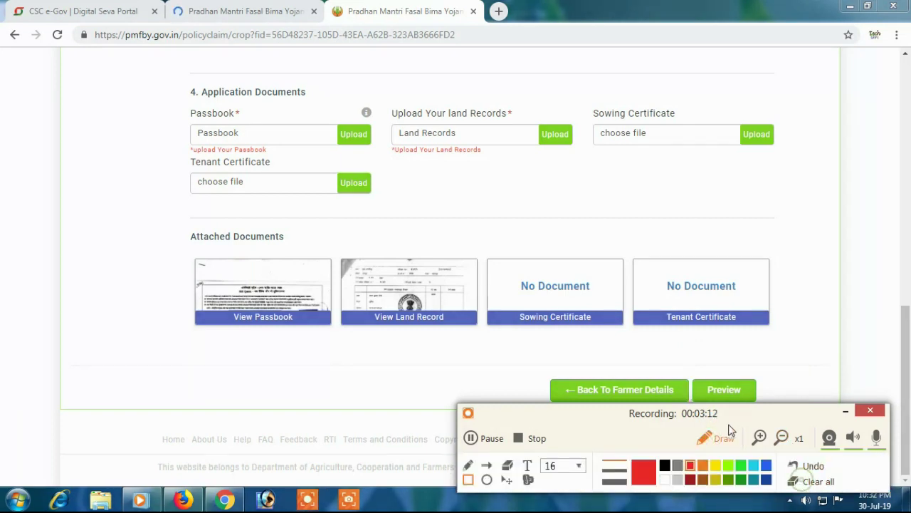
pyautogui.click(717, 439)
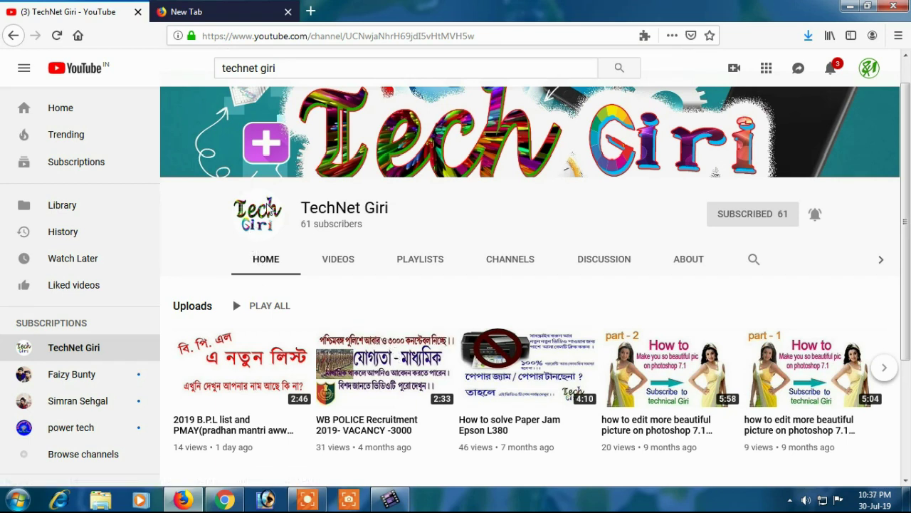
# Step: Switch to Chrome to view the PMFBY crop form and the Digital Seva home page, and minimize the browser
pyautogui.click(224, 499)
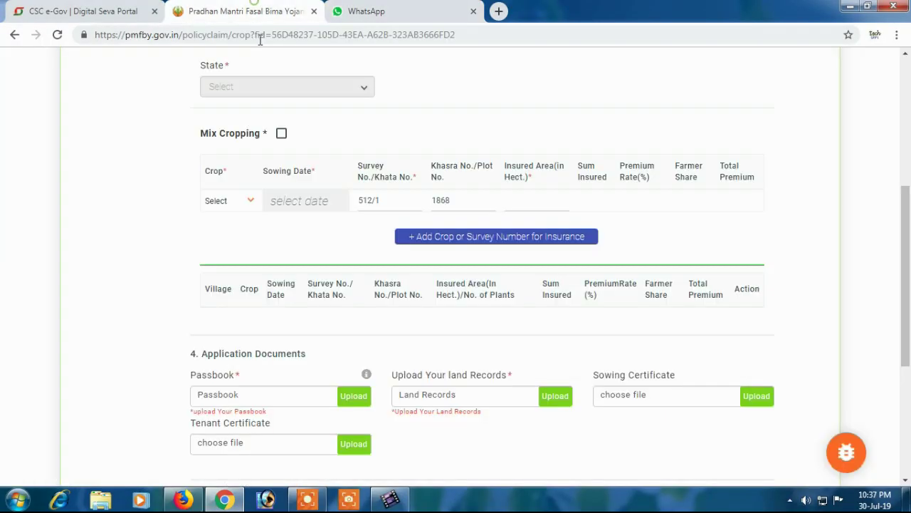
pyautogui.click(254, 10)
pyautogui.click(82, 15)
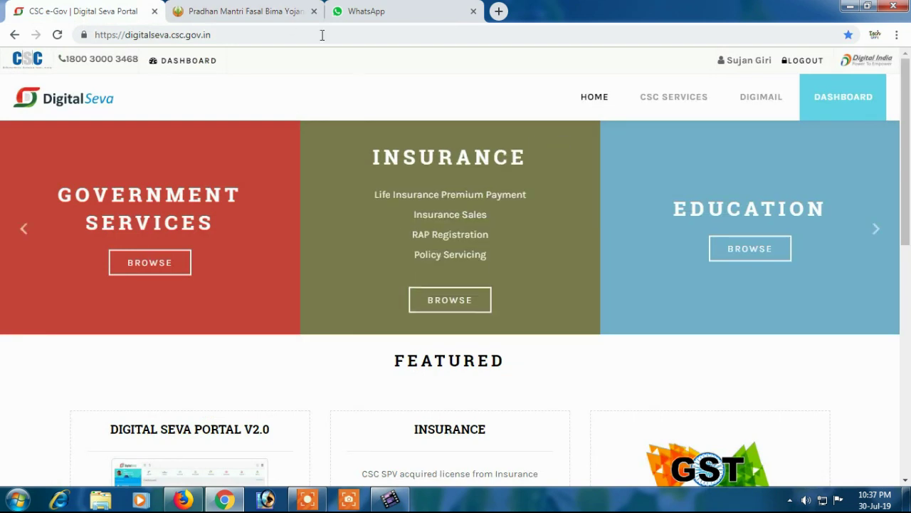
pyautogui.click(292, 11)
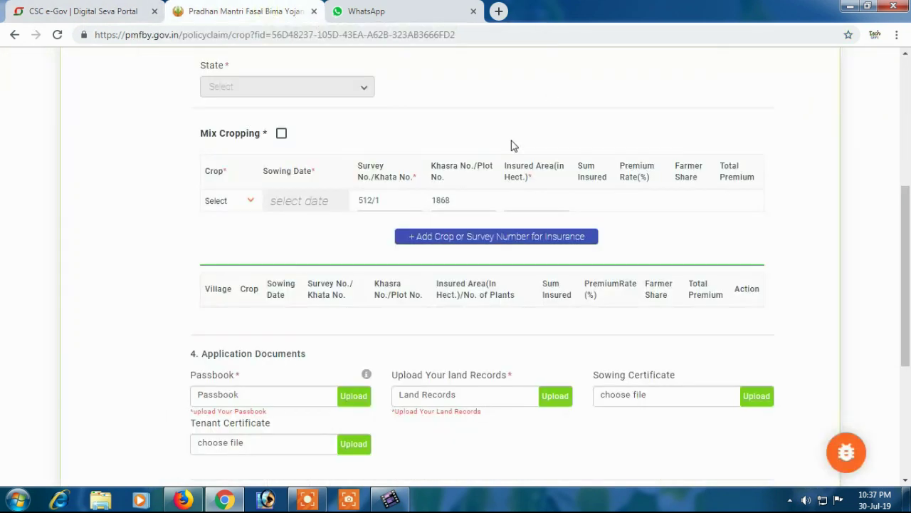
pyautogui.click(853, 9)
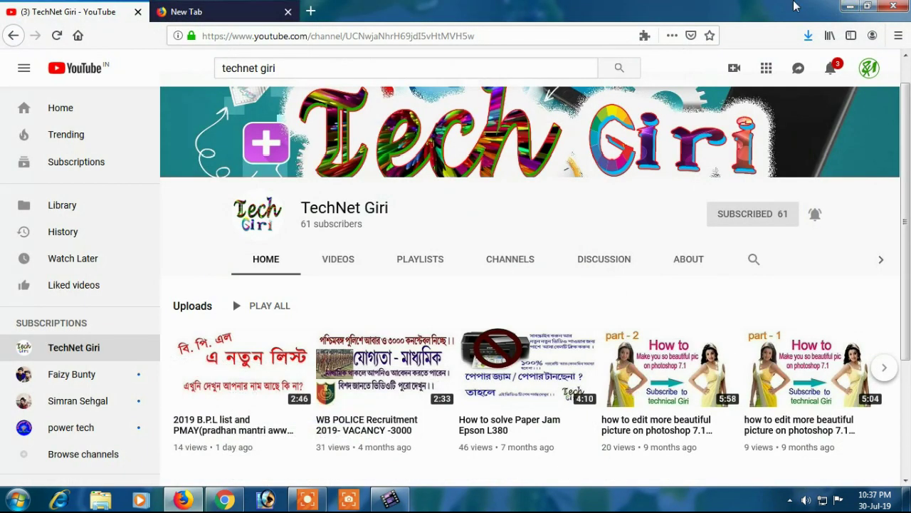